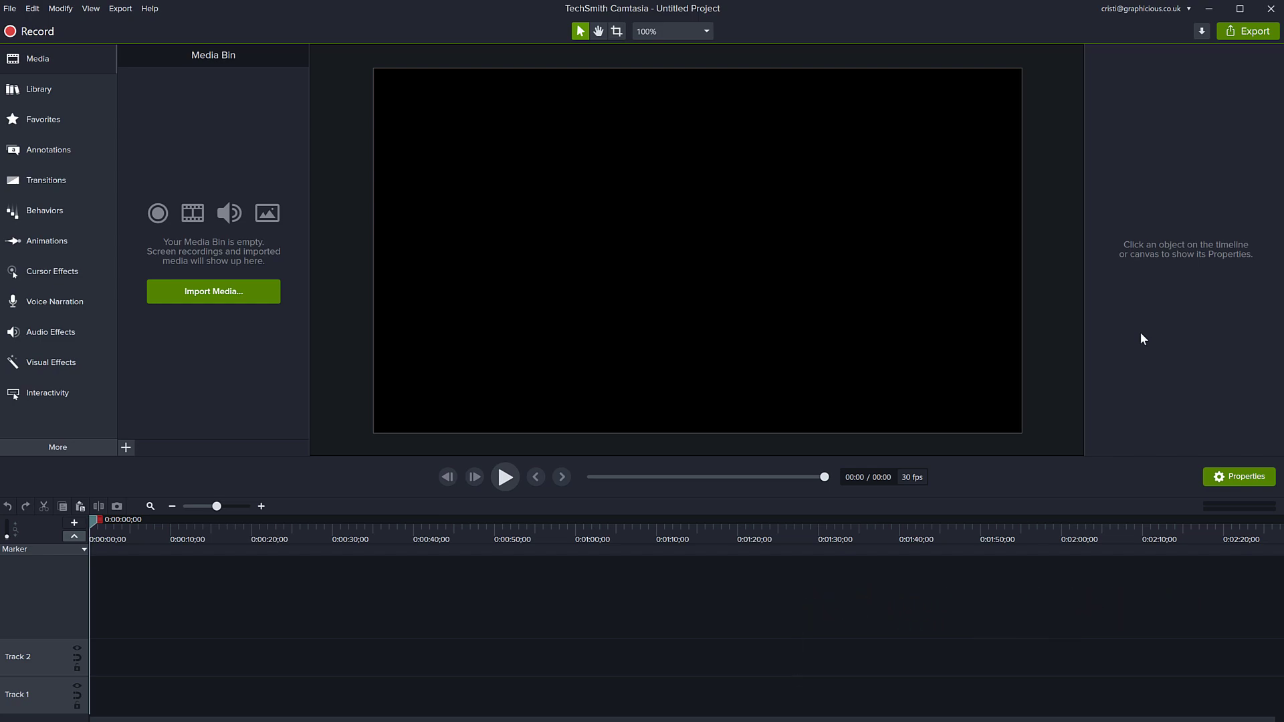
# Place the city-skyline video Pexels Videos 2818545 on Track 2
pyautogui.moveTo(1283, 273); pyautogui.dragTo(124, 660)
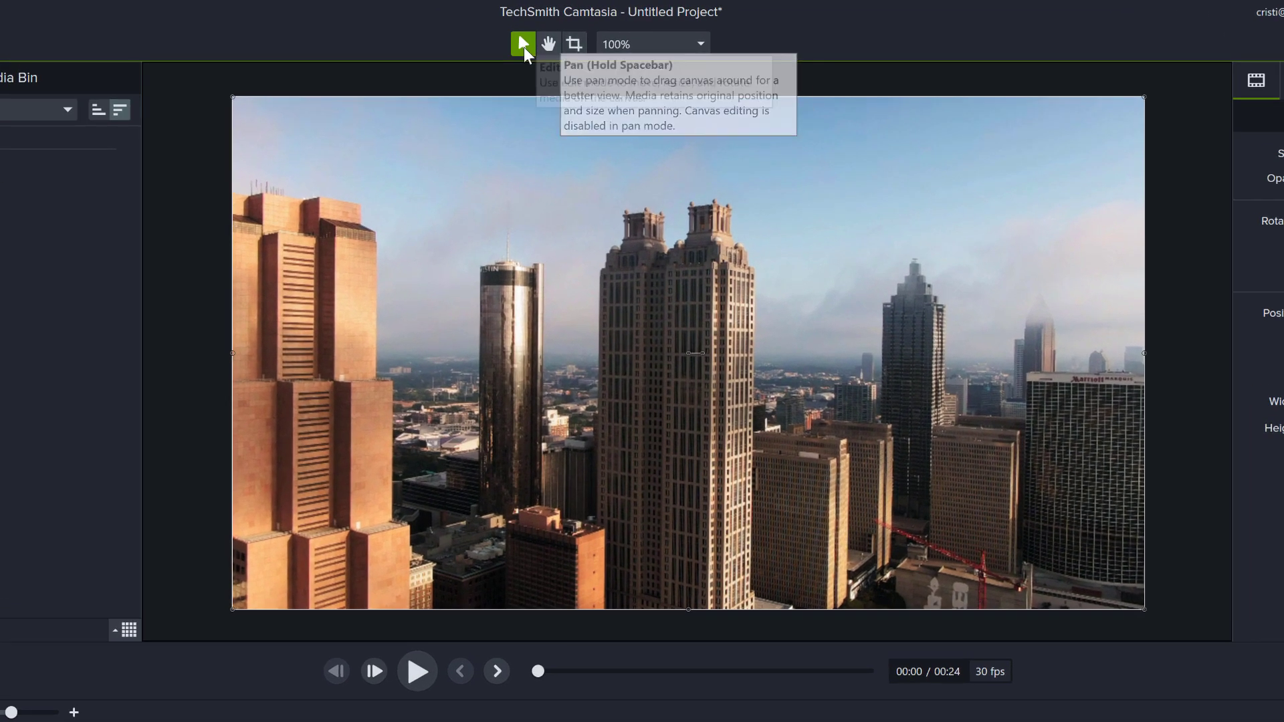
# Crop the left and right sides of the clip to leave a tall strip, and preview it
pyautogui.click(572, 45)
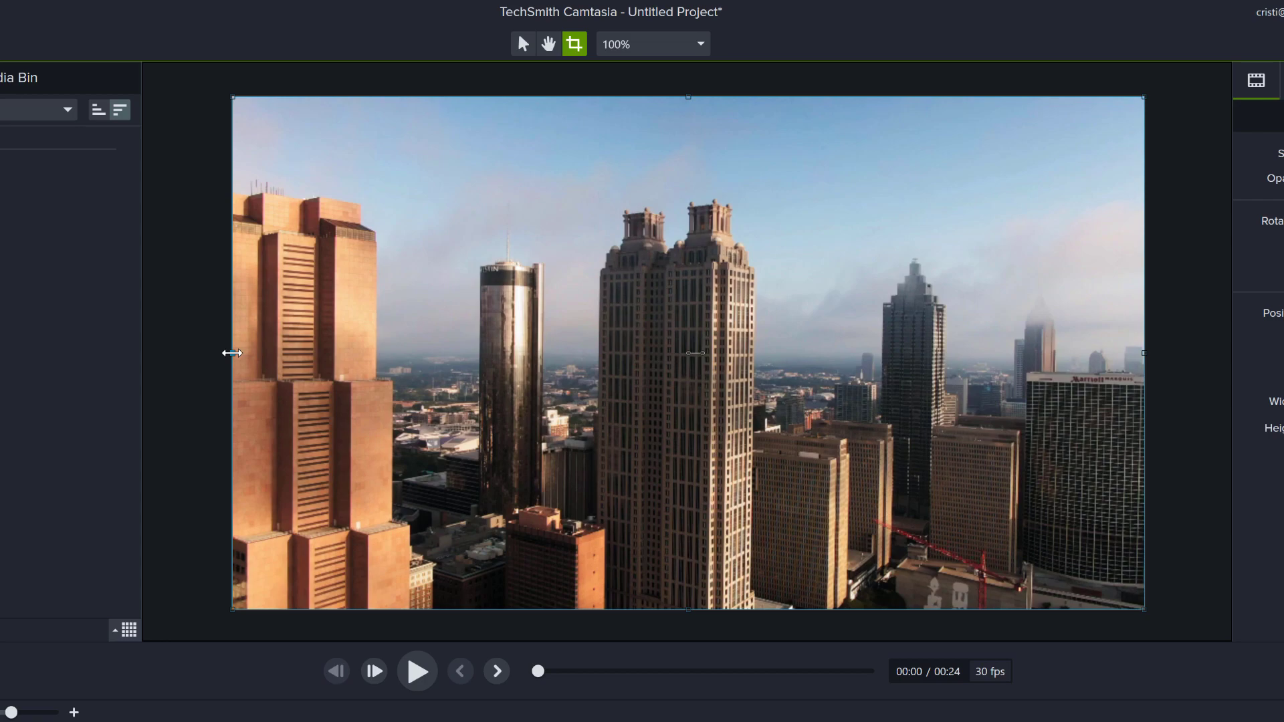
pyautogui.moveTo(233, 352); pyautogui.dragTo(559, 373)
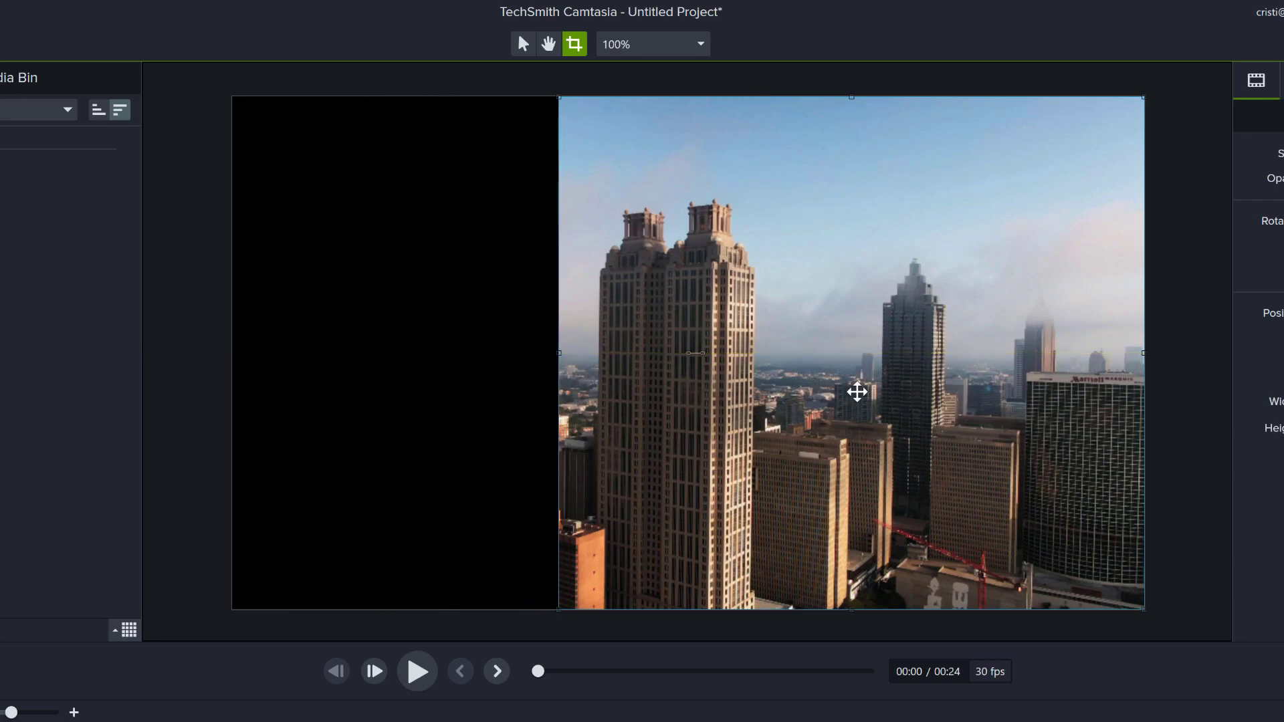
pyautogui.moveTo(1143, 353); pyautogui.dragTo(811, 372)
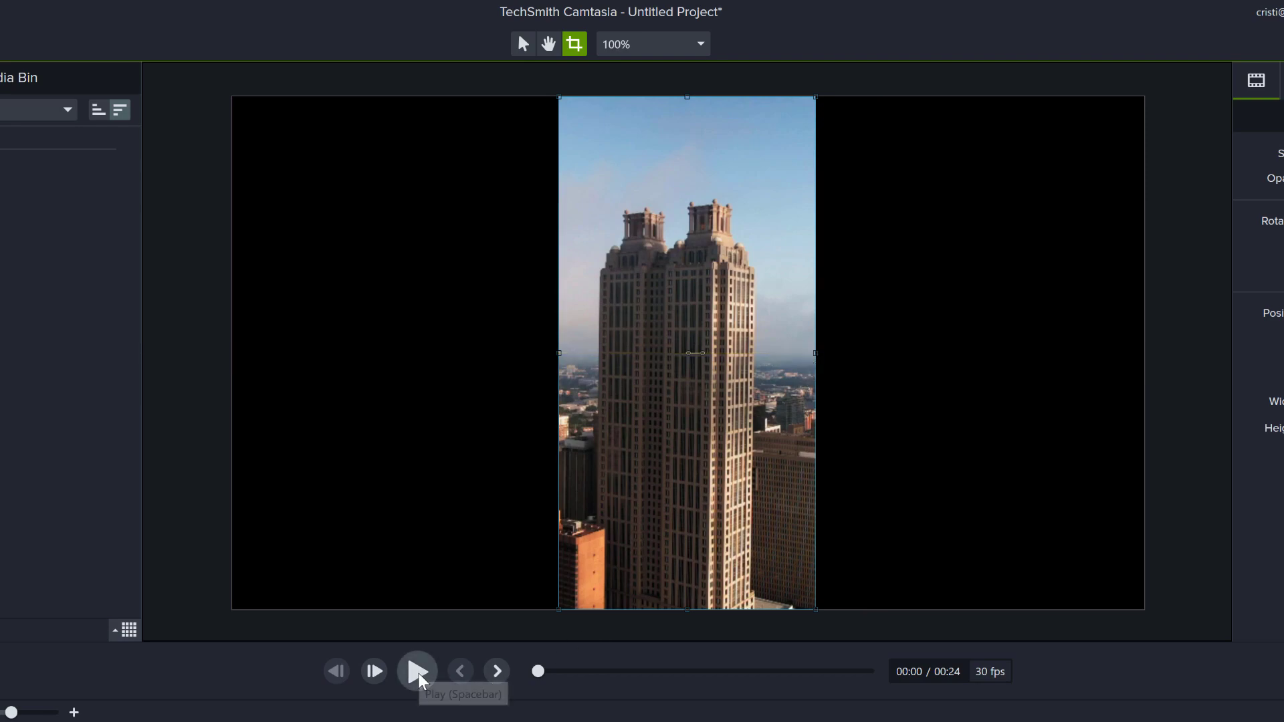
pyautogui.click(419, 673)
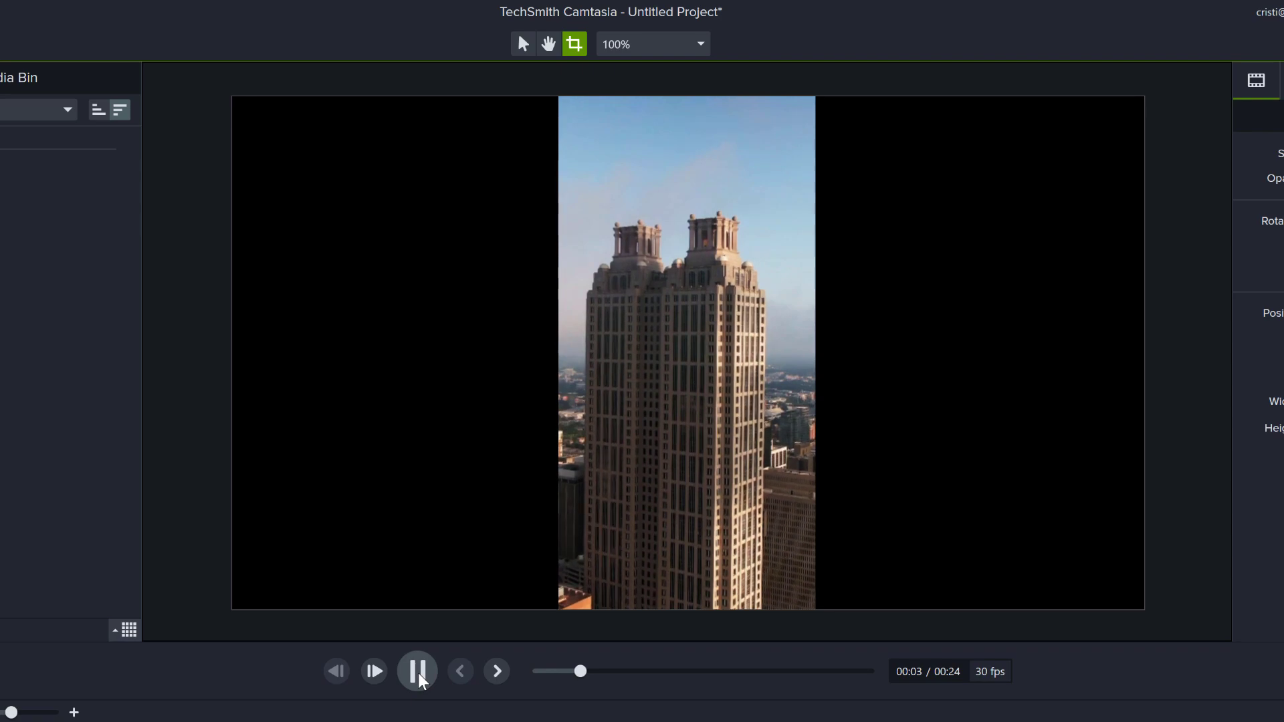
pyautogui.click(418, 672)
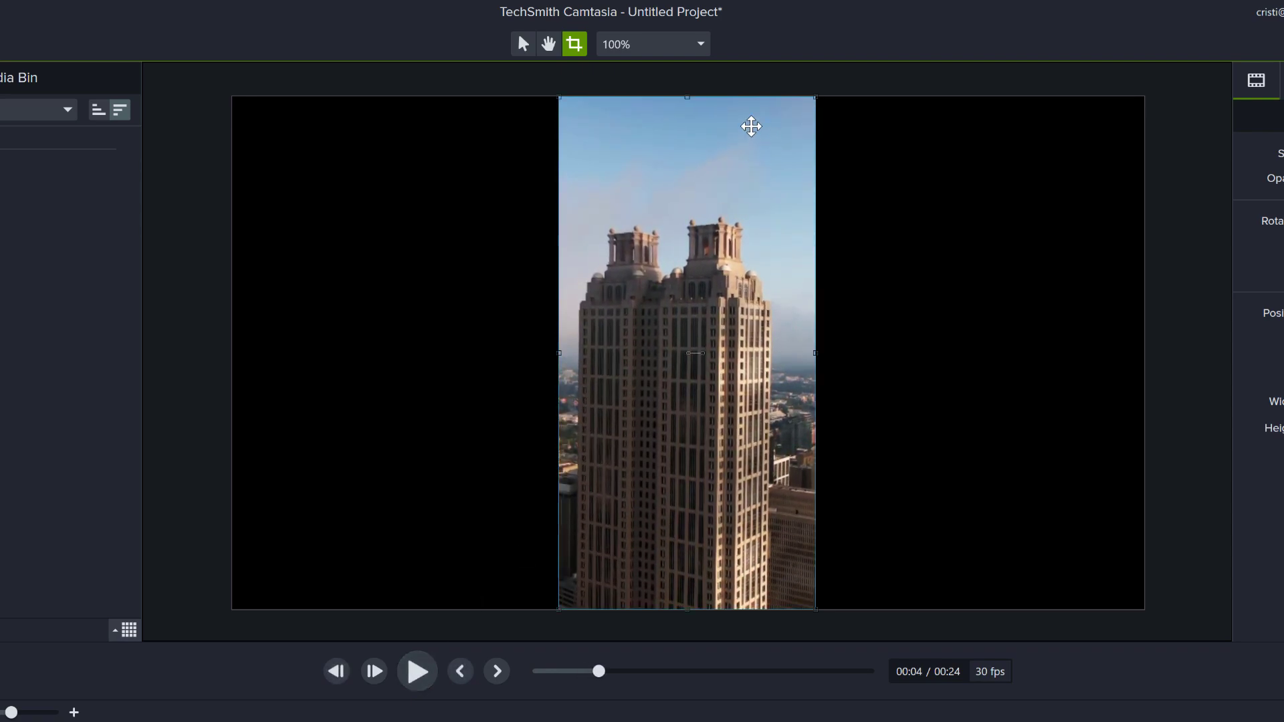
# Crop the top and bottom, move the clip left on the canvas, and preview to 00:06
pyautogui.moveTo(687, 102); pyautogui.dragTo(687, 183)
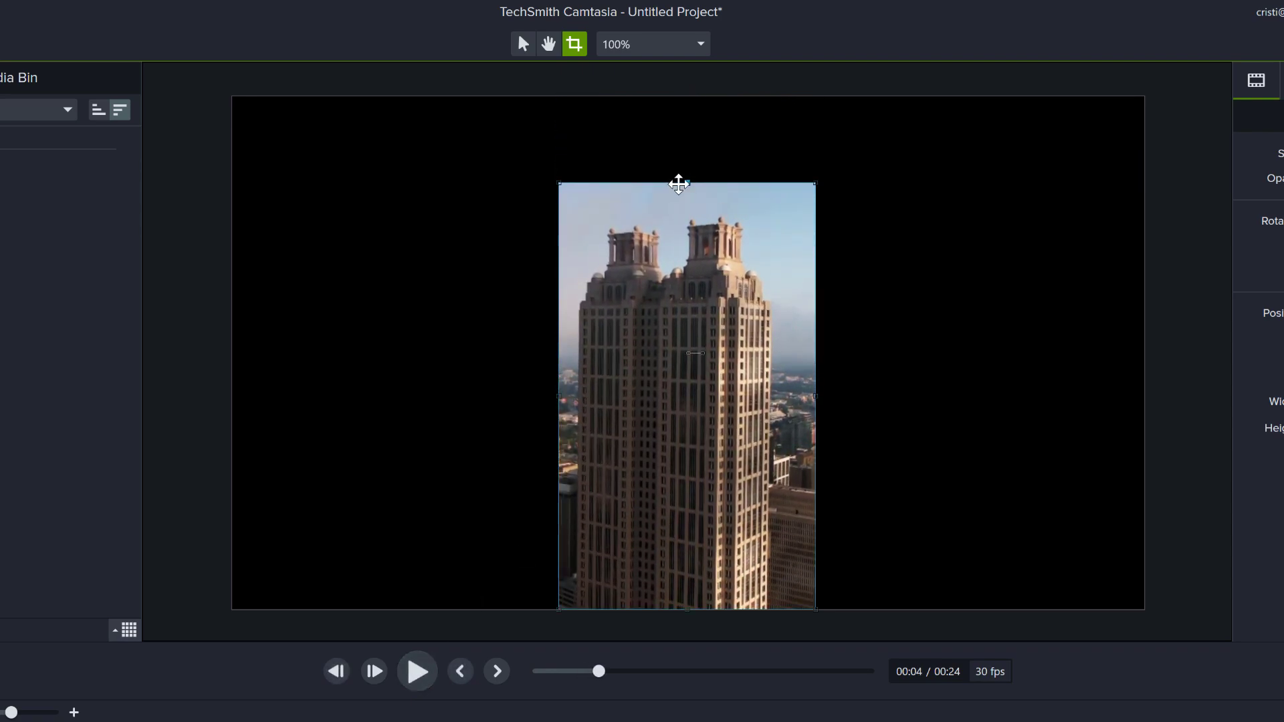
pyautogui.moveTo(688, 607); pyautogui.dragTo(687, 546)
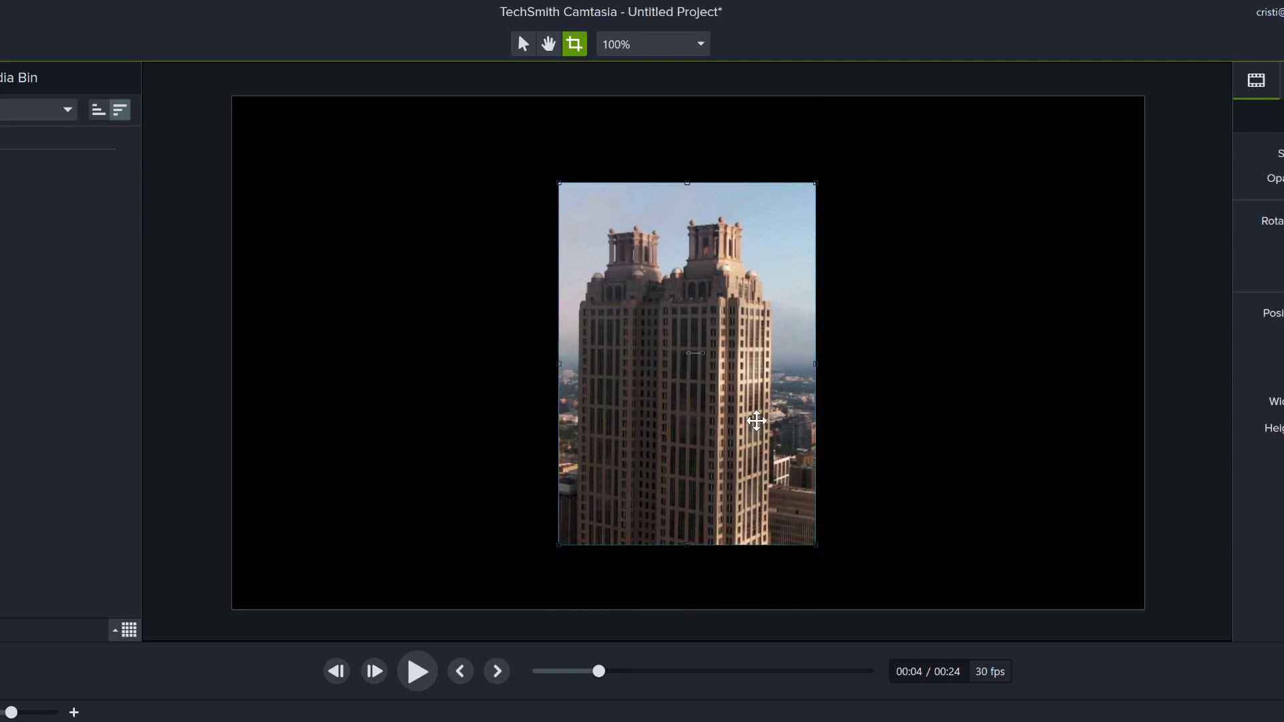
pyautogui.moveTo(752, 421); pyautogui.dragTo(510, 386)
pyautogui.click(422, 670)
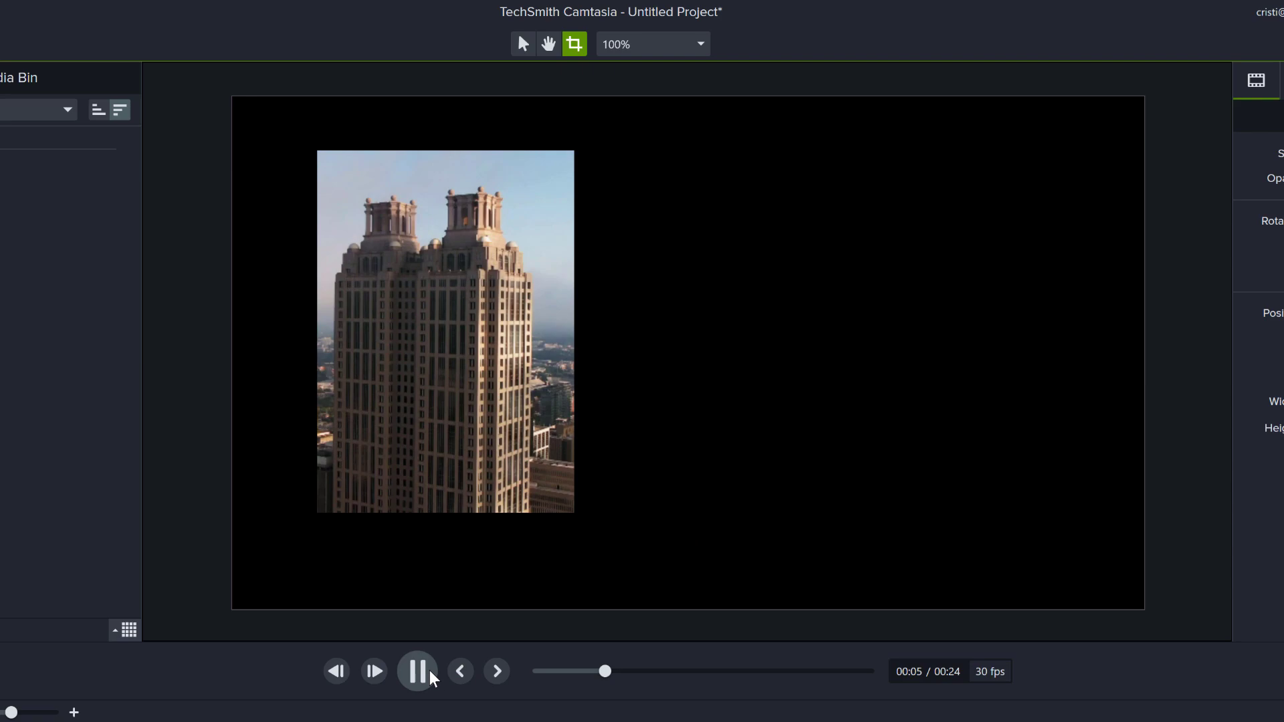
pyautogui.click(428, 678)
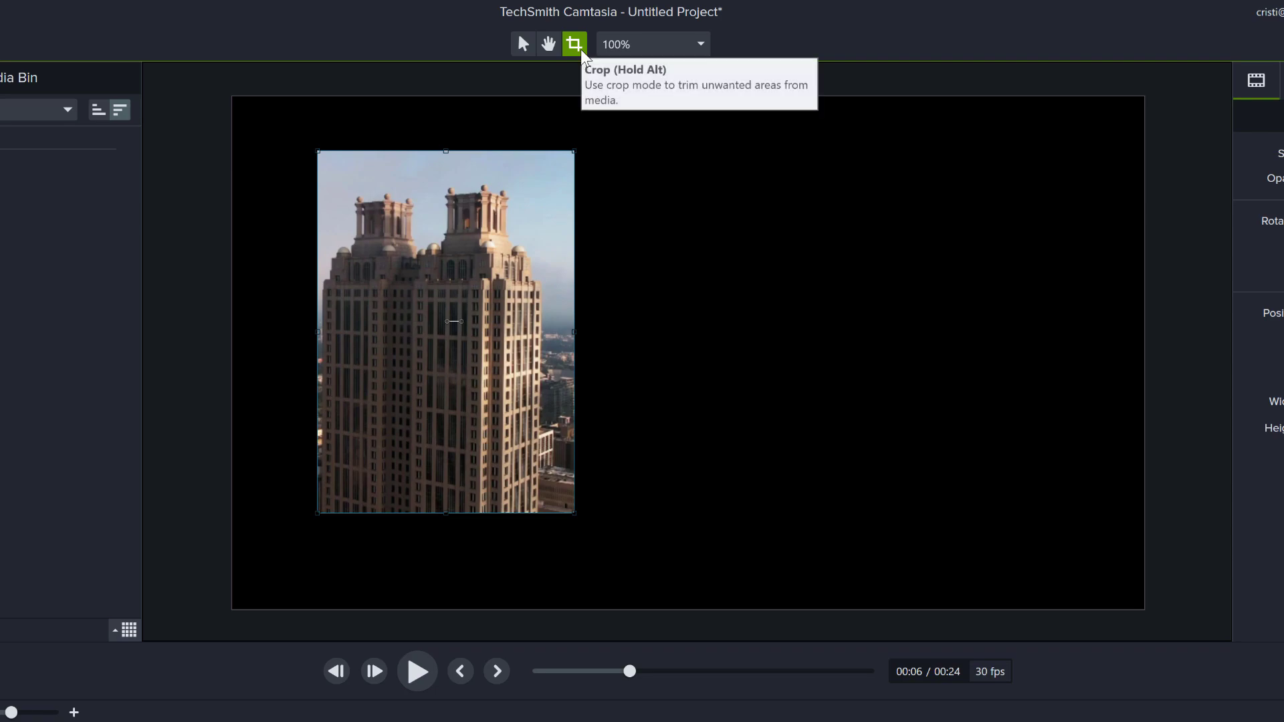
pyautogui.click(525, 47)
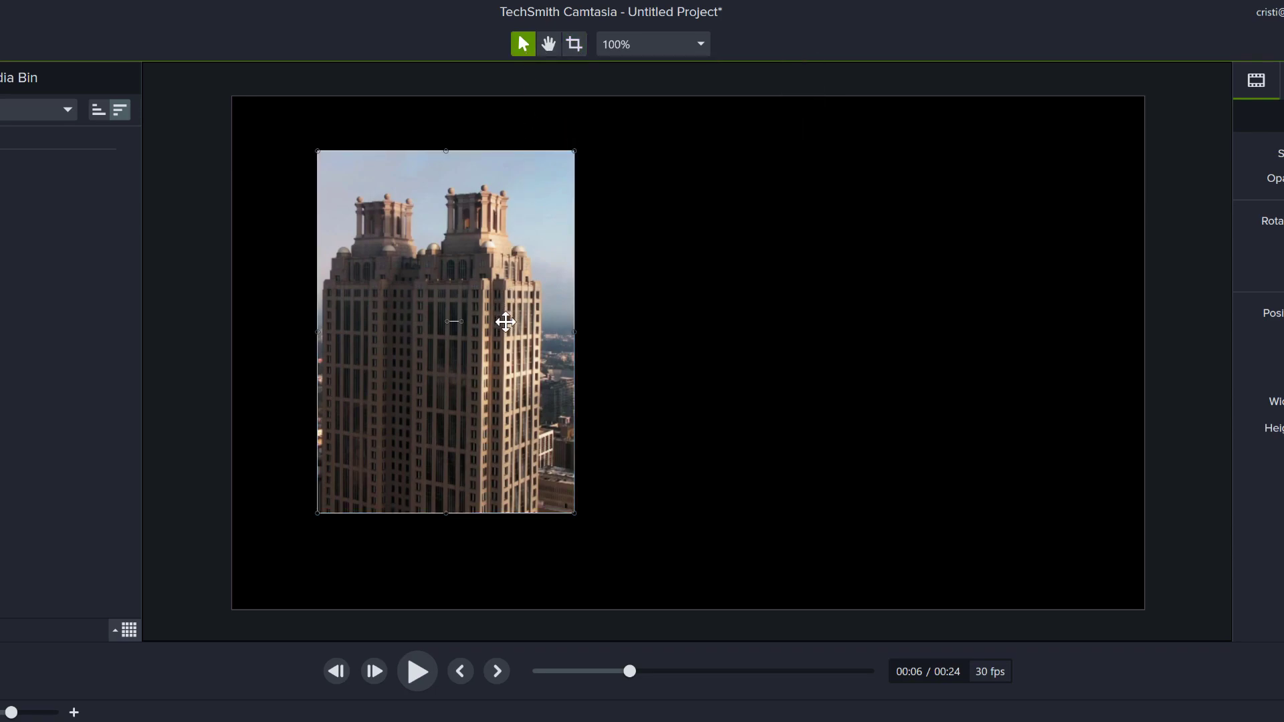
pyautogui.press('alt')
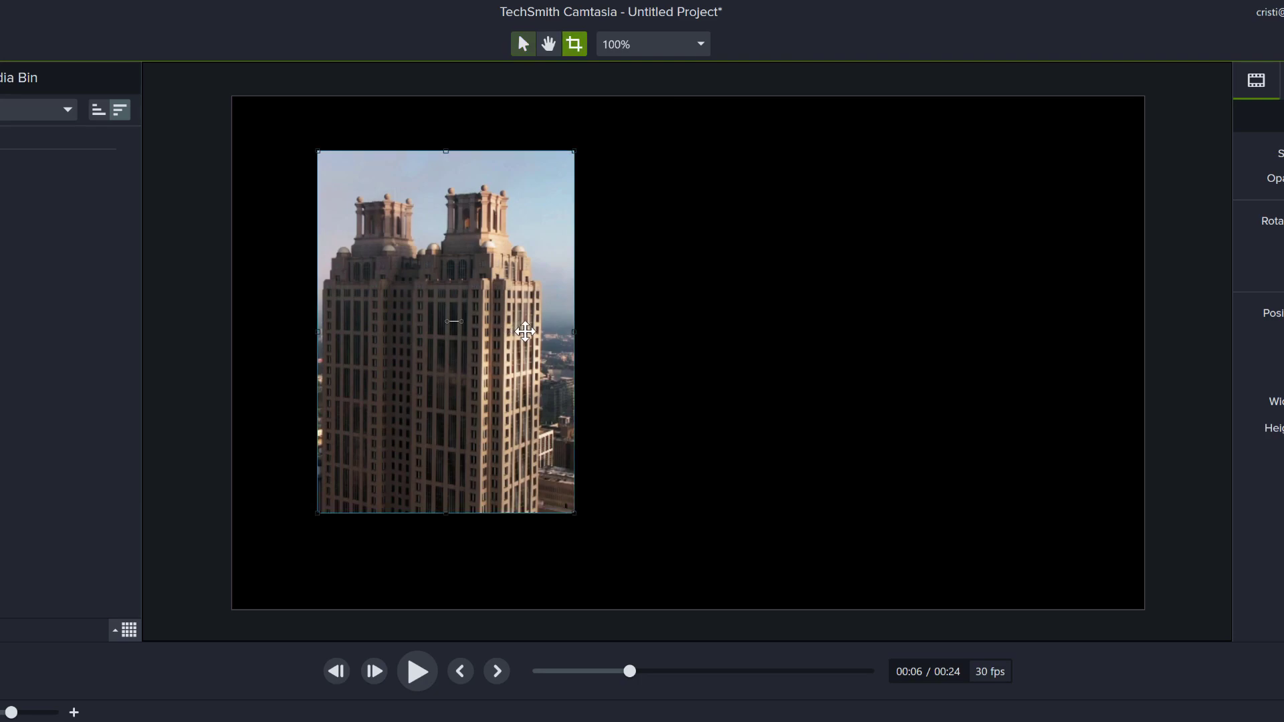
pyautogui.press('alt')
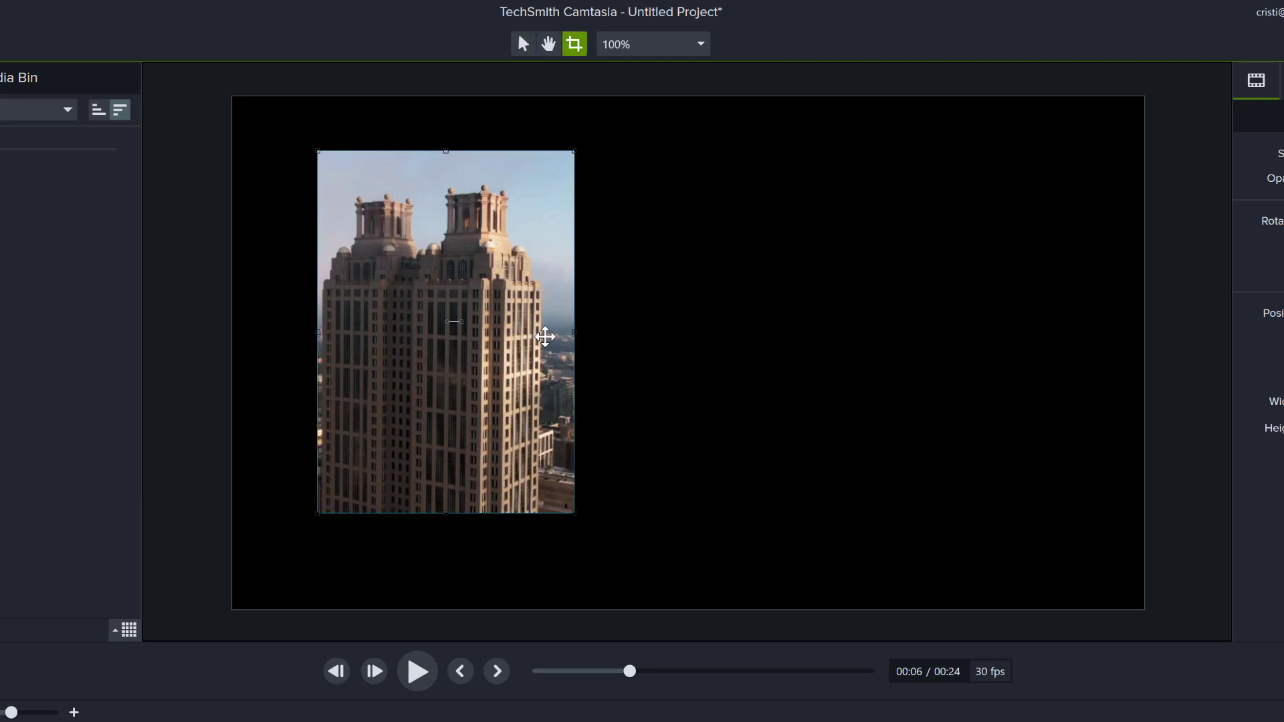
pyautogui.press('alt')
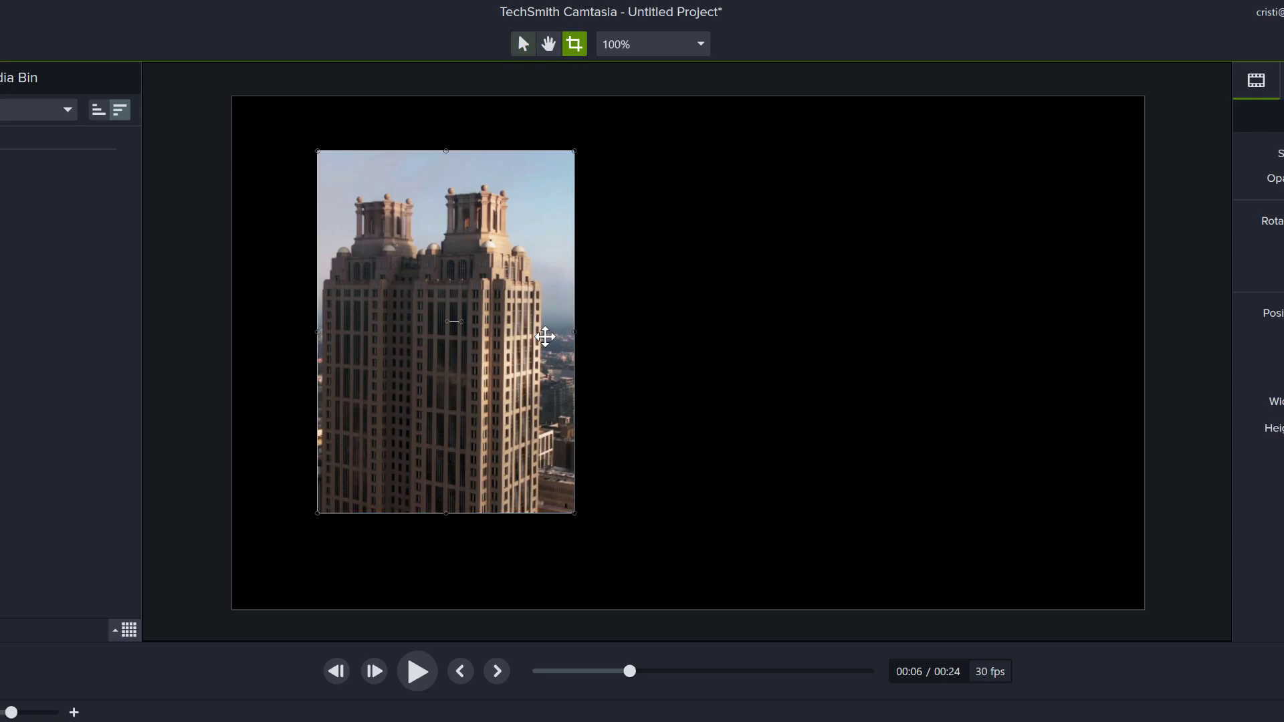
pyautogui.press('alt')
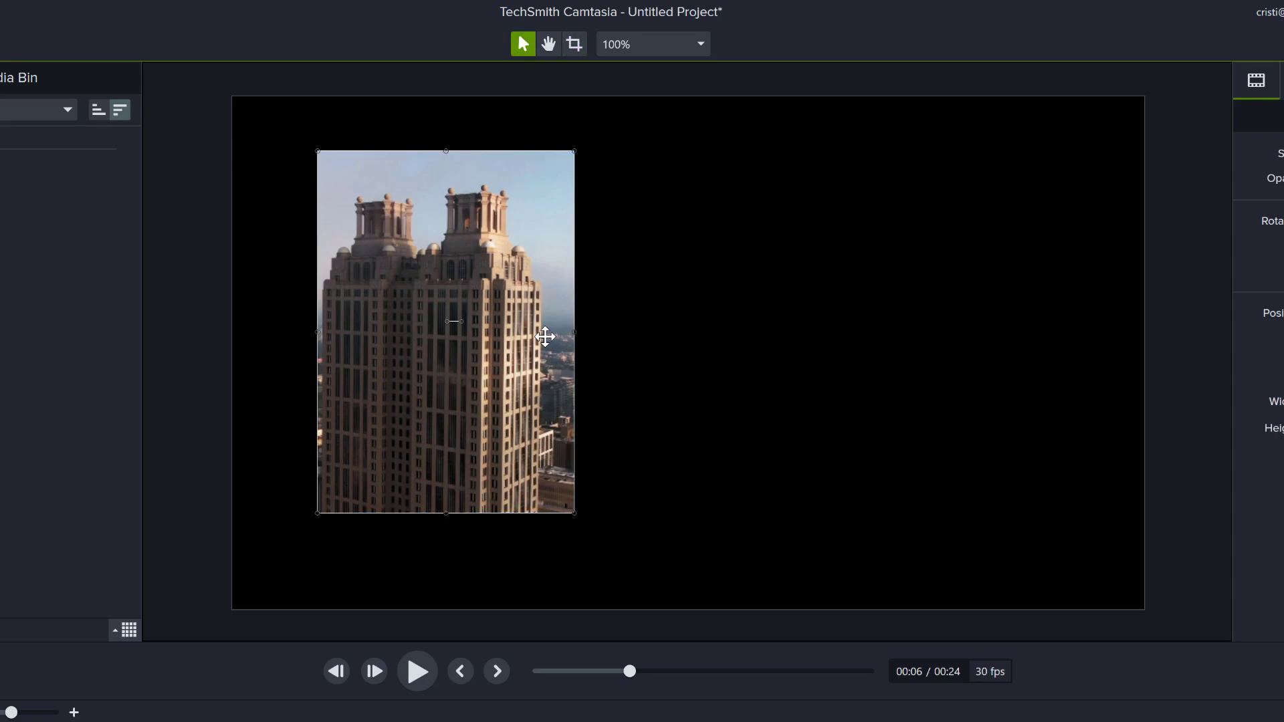
pyautogui.press('alt')
pyautogui.press('alt')
pyautogui.press('alt')
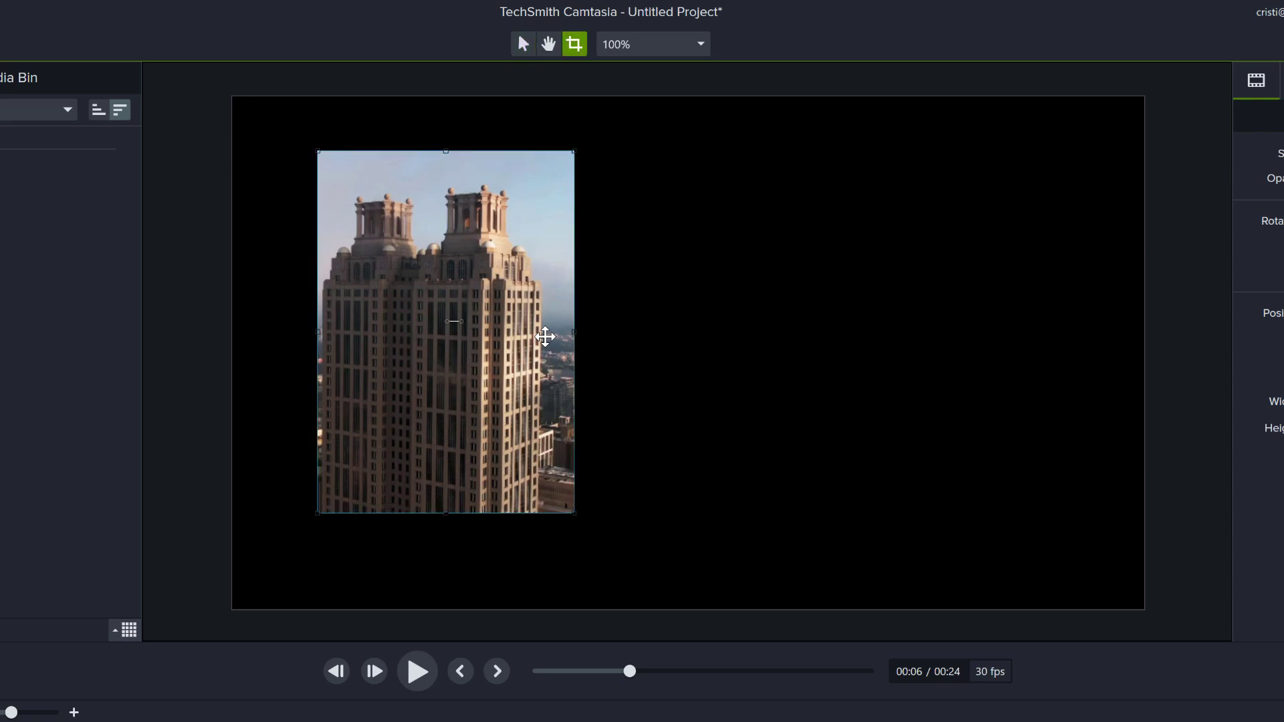
pyautogui.press('alt')
pyautogui.press('alt')
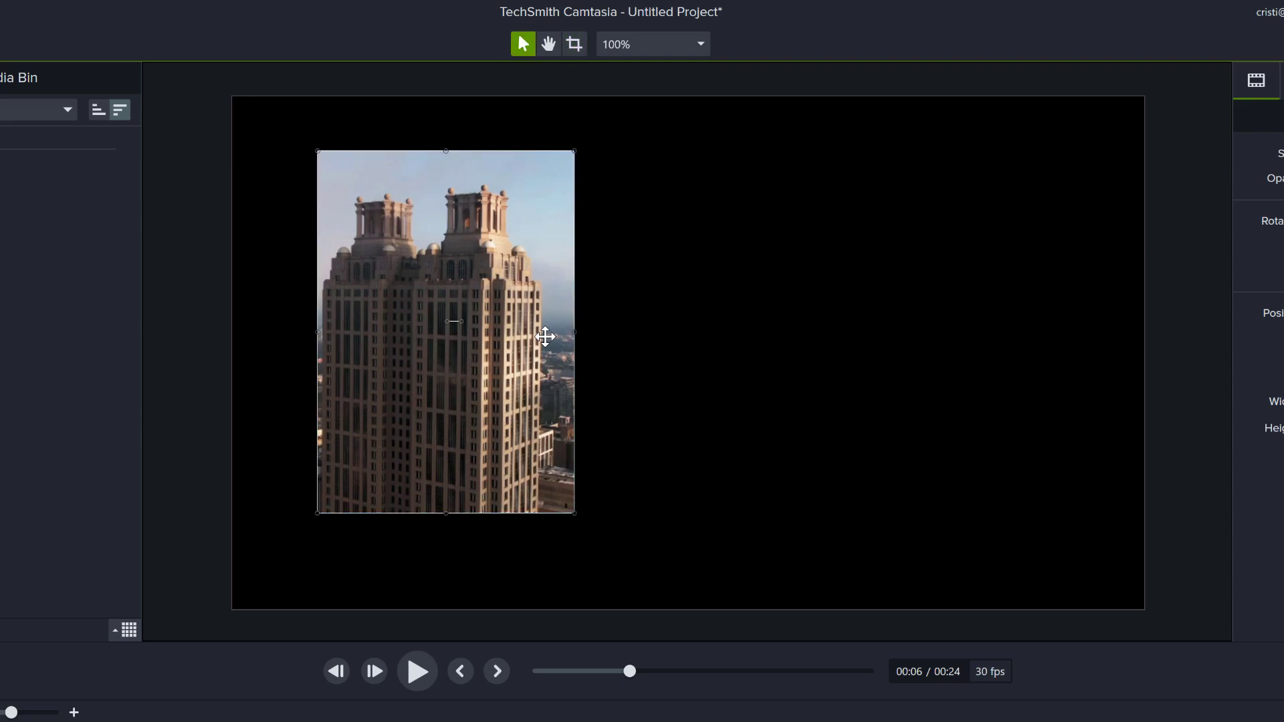
pyautogui.press('alt')
pyautogui.press('alt')
pyautogui.press('alt')
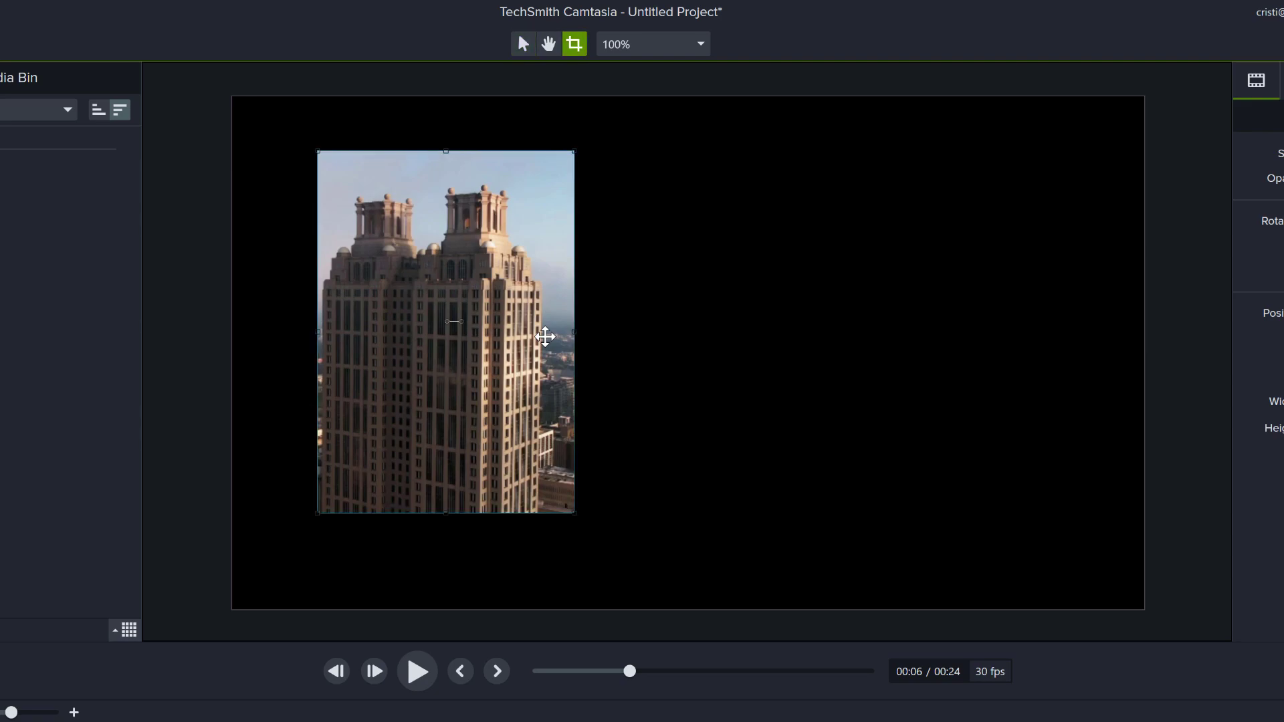
pyautogui.press('alt')
# Widen the crop rightward, preview to 00:08, and move the clip right and down
pyautogui.moveTo(575, 333); pyautogui.dragTo(932, 355)
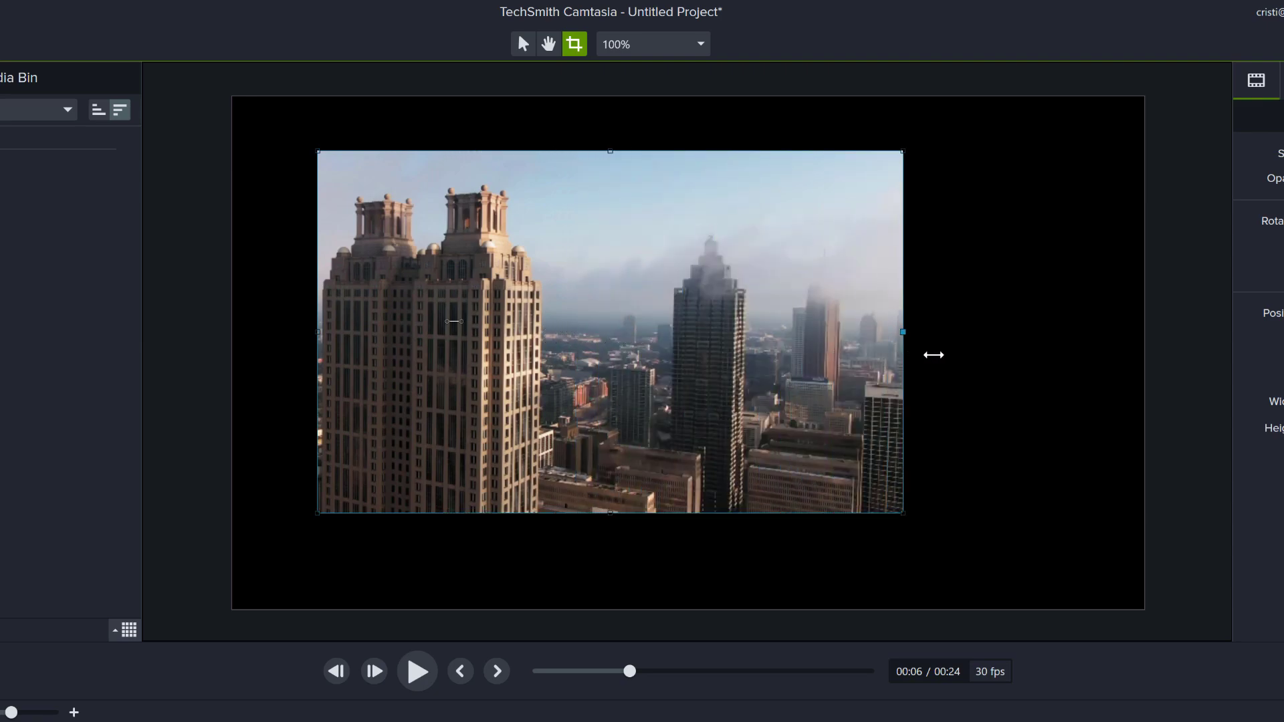
pyautogui.click(417, 670)
pyautogui.click(417, 671)
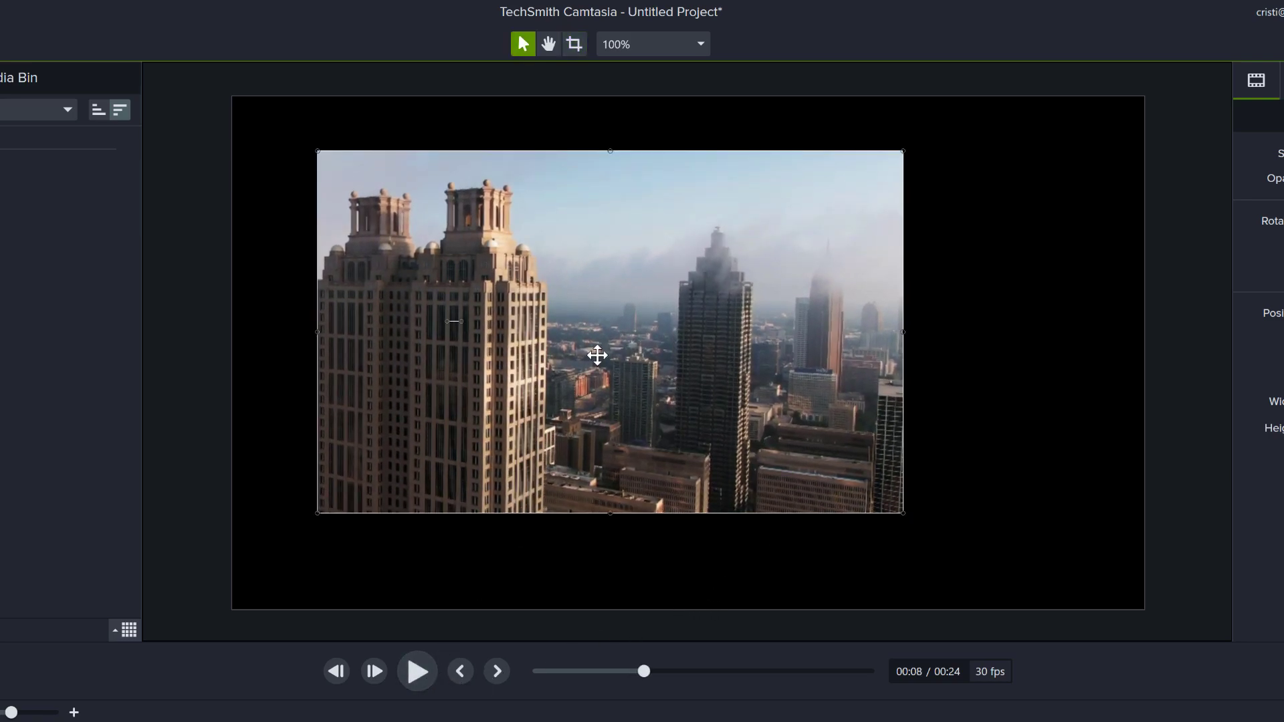
pyautogui.moveTo(595, 355); pyautogui.dragTo(677, 375)
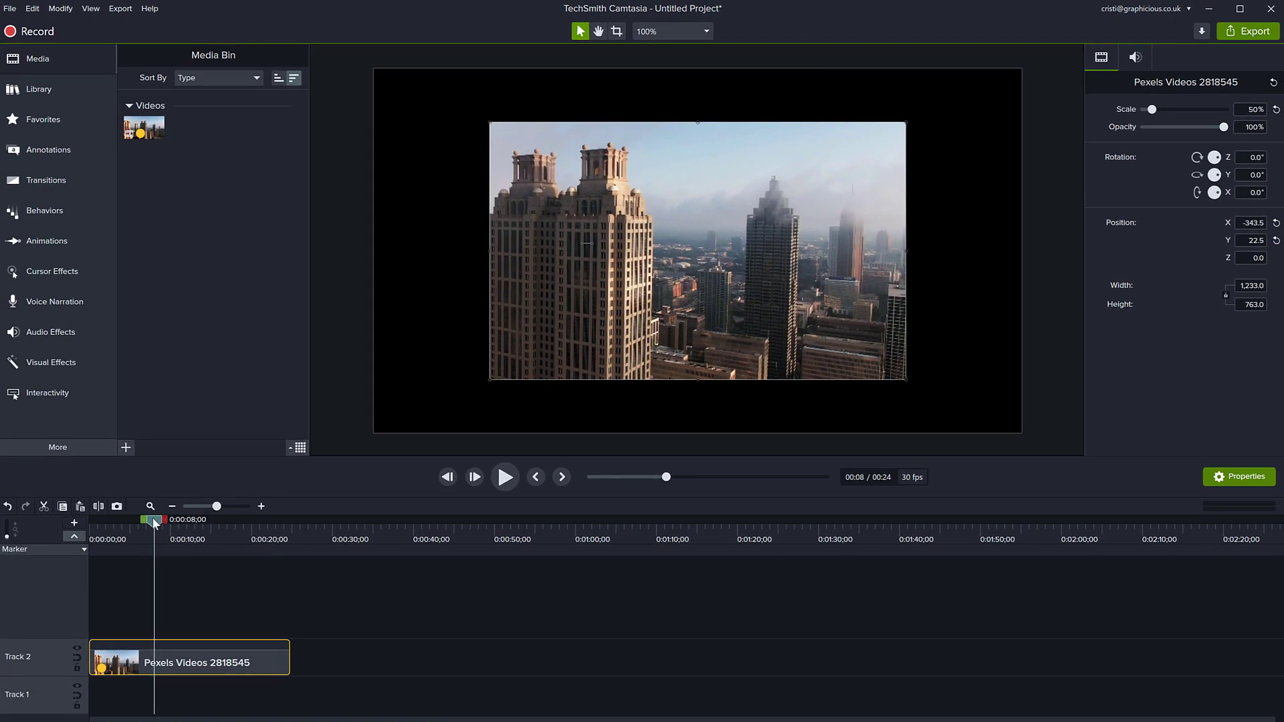
pyautogui.moveTo(154, 522); pyautogui.dragTo(212, 522)
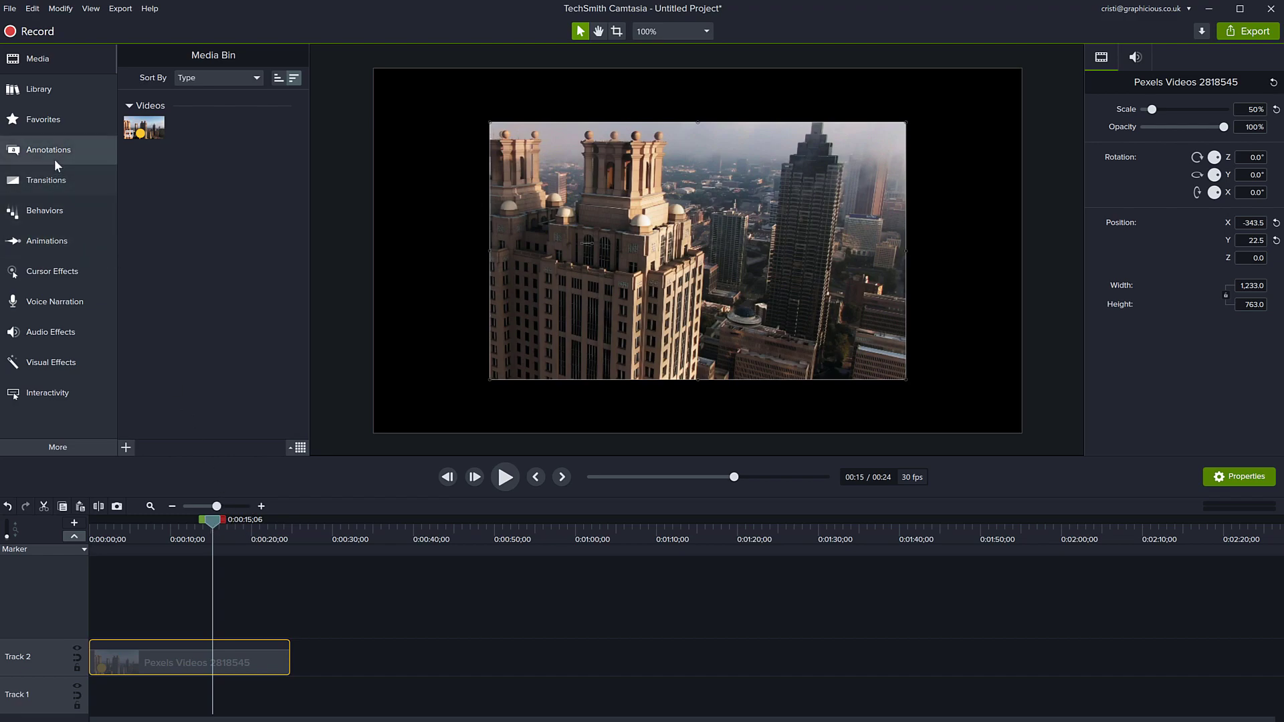
pyautogui.click(46, 238)
pyautogui.click(241, 59)
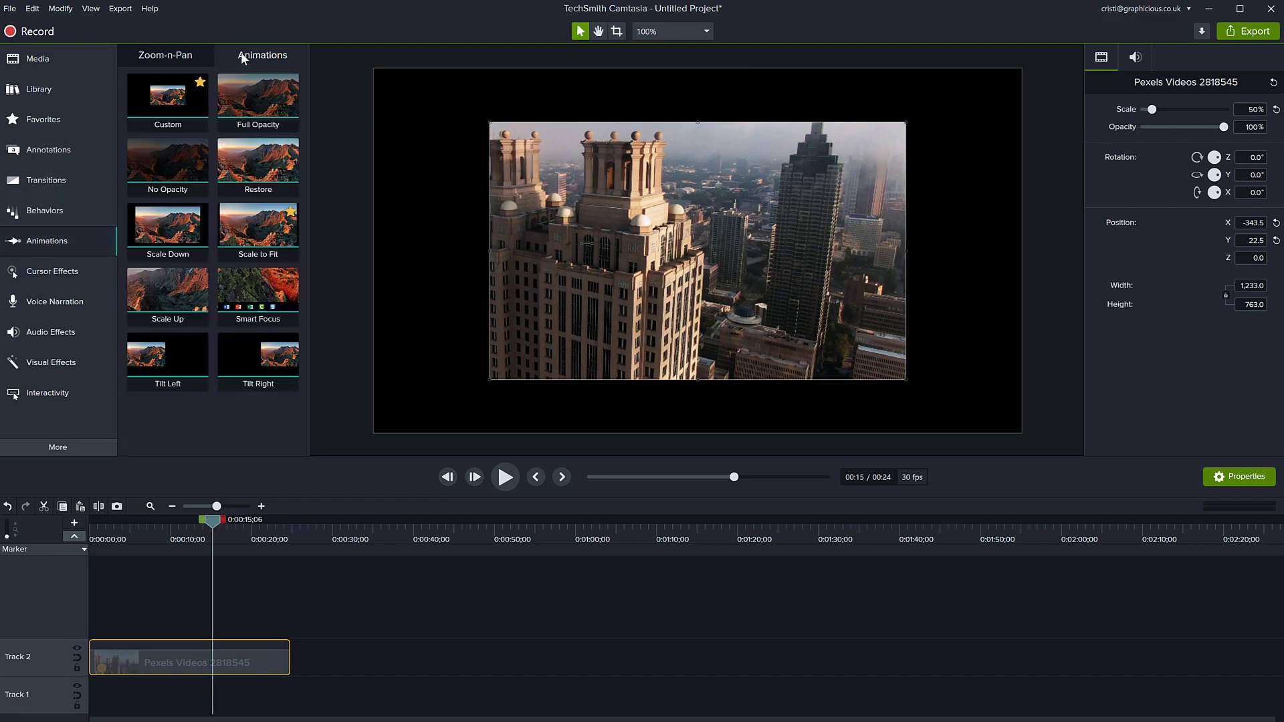
pyautogui.moveTo(168, 102); pyautogui.dragTo(126, 662)
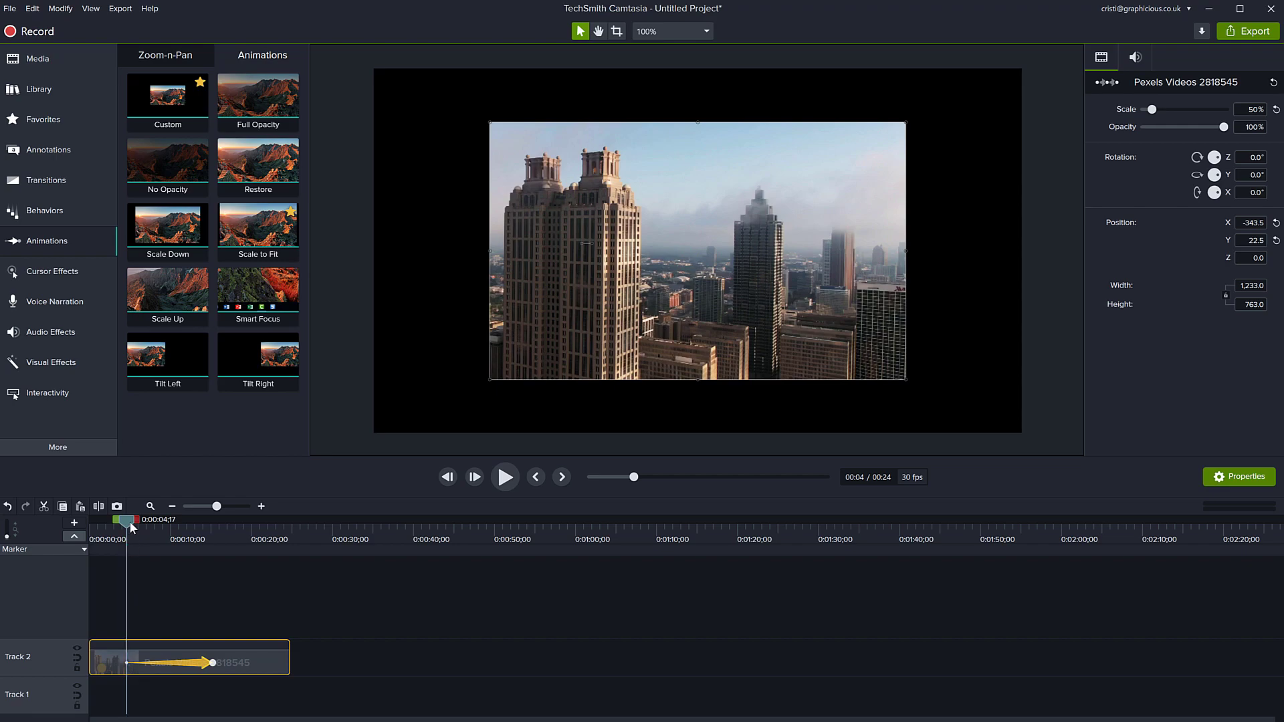
pyautogui.moveTo(132, 527); pyautogui.dragTo(207, 533)
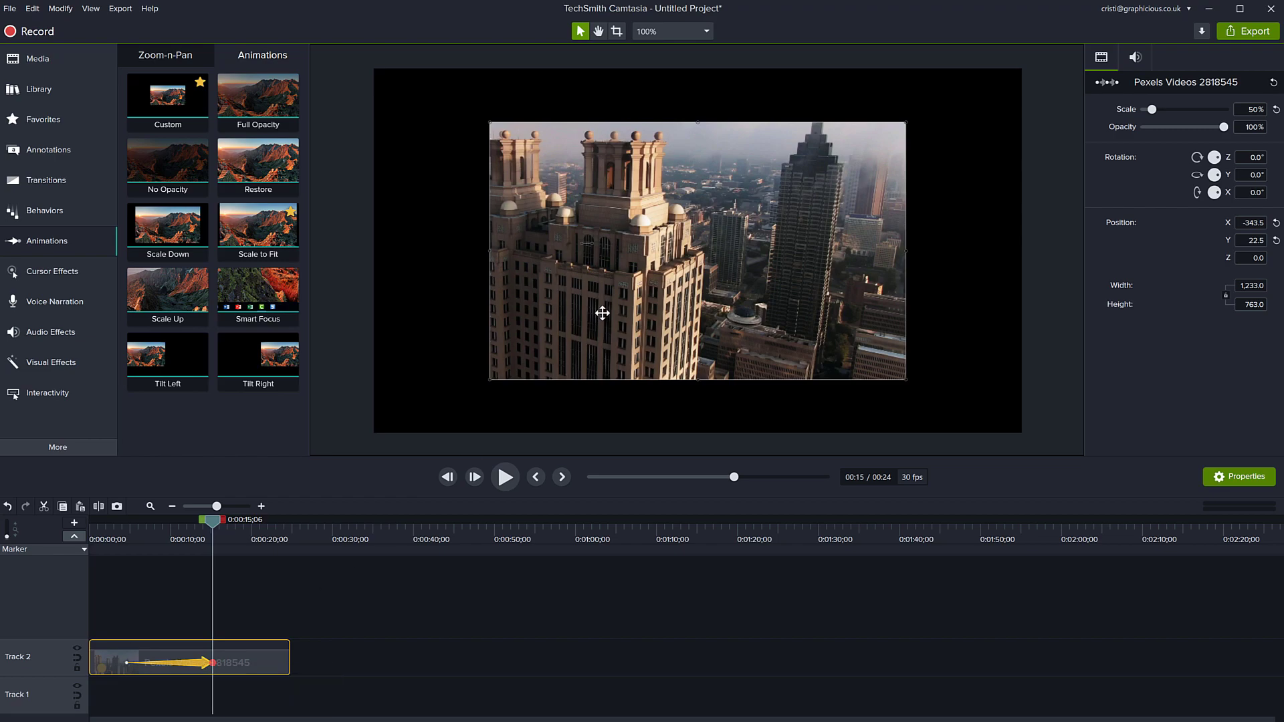
pyautogui.press('alt')
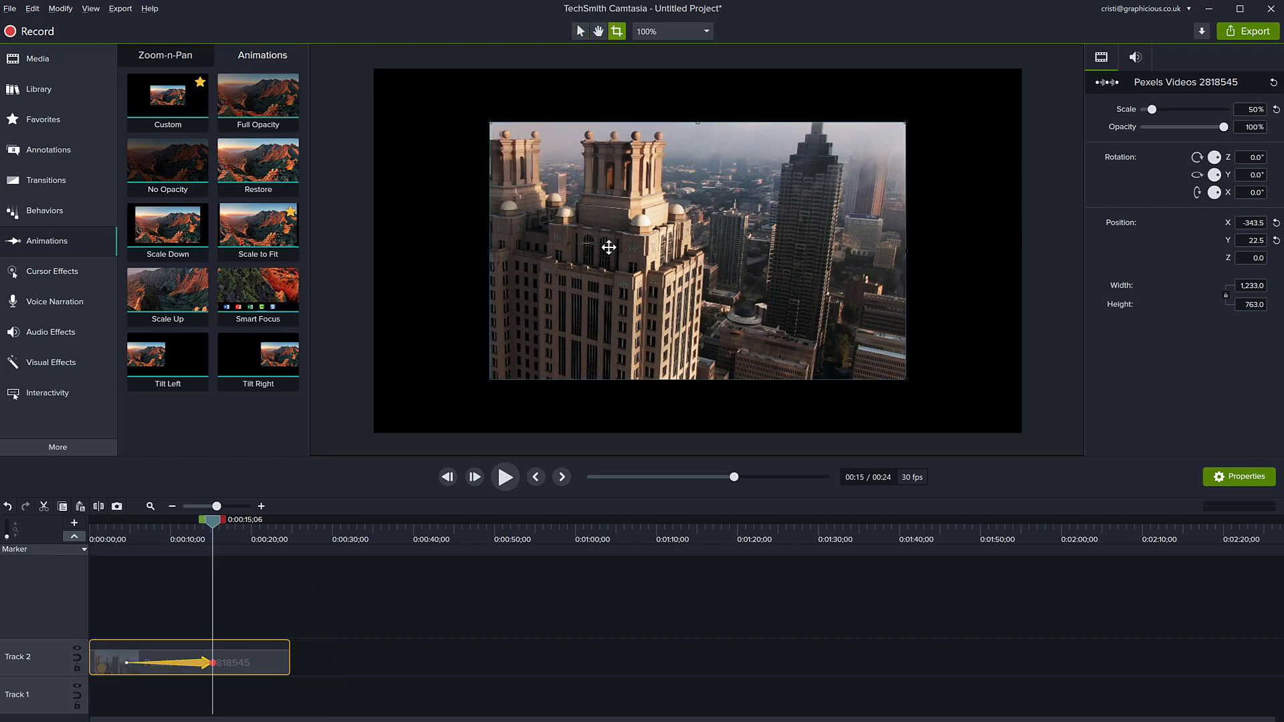
pyautogui.moveTo(490, 252); pyautogui.dragTo(382, 248)
pyautogui.moveTo(905, 251); pyautogui.dragTo(765, 249)
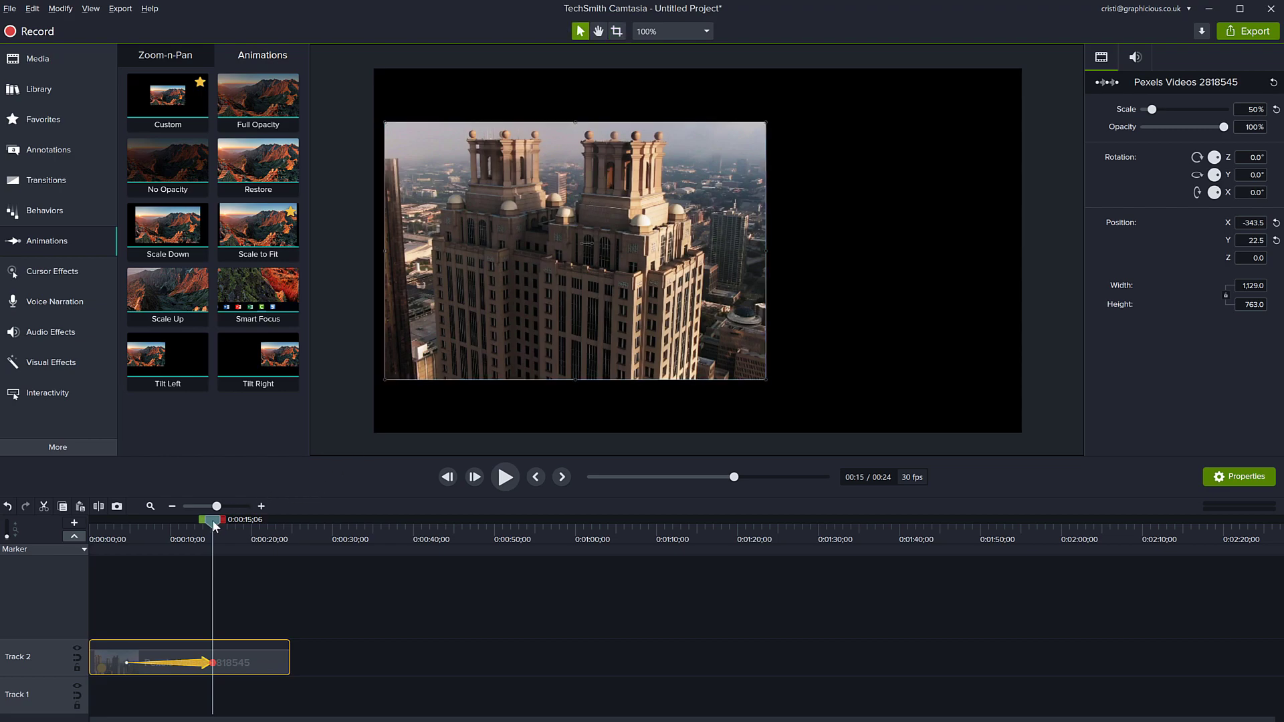
pyautogui.moveTo(211, 519); pyautogui.dragTo(127, 528)
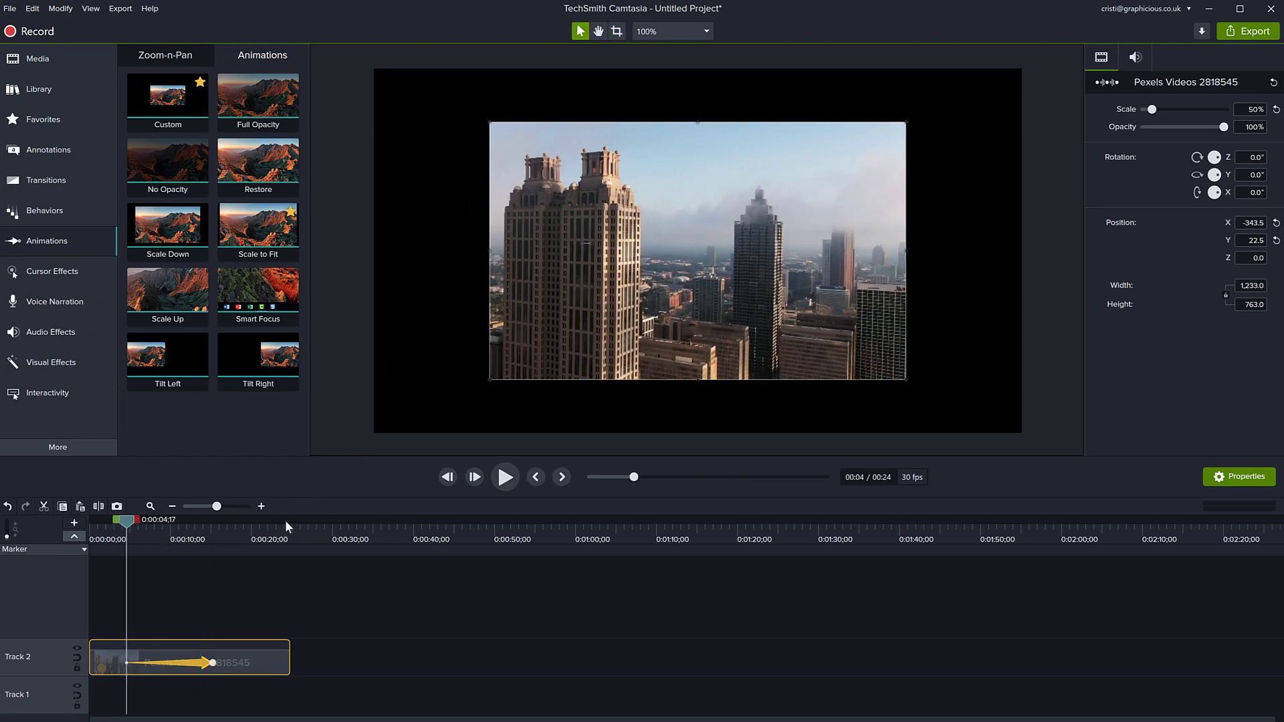
pyautogui.click(498, 478)
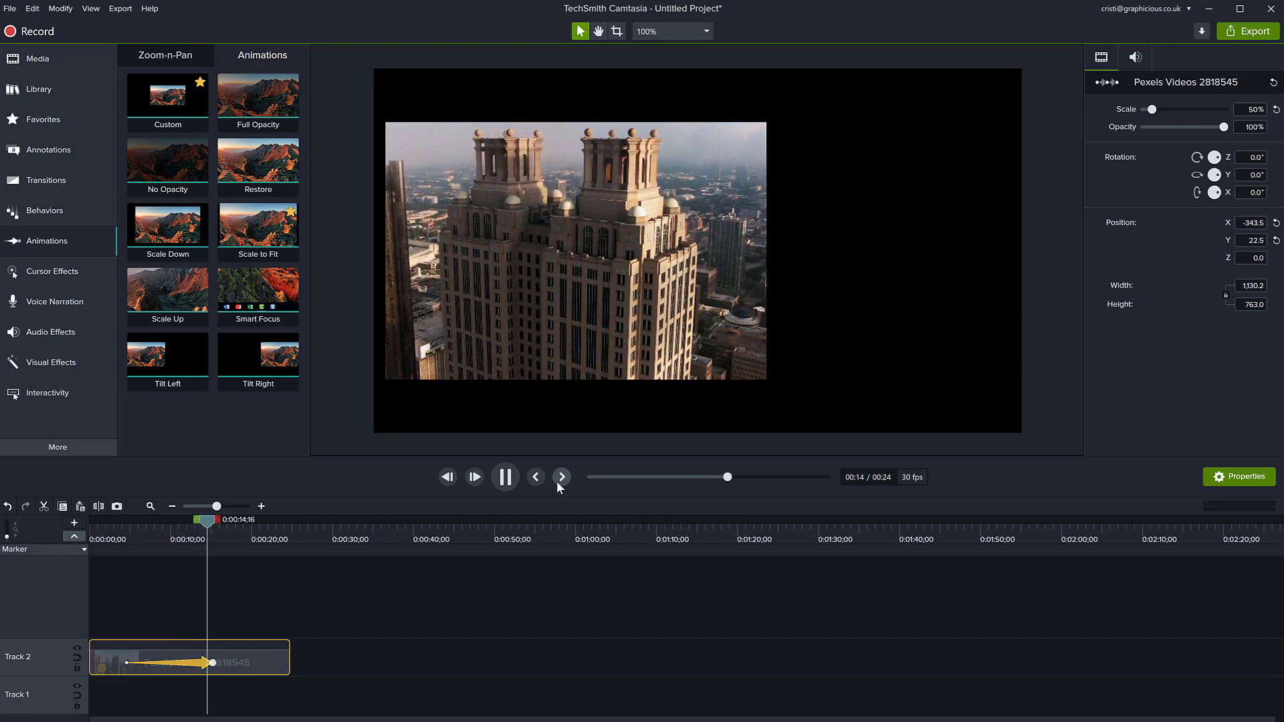
pyautogui.click(505, 482)
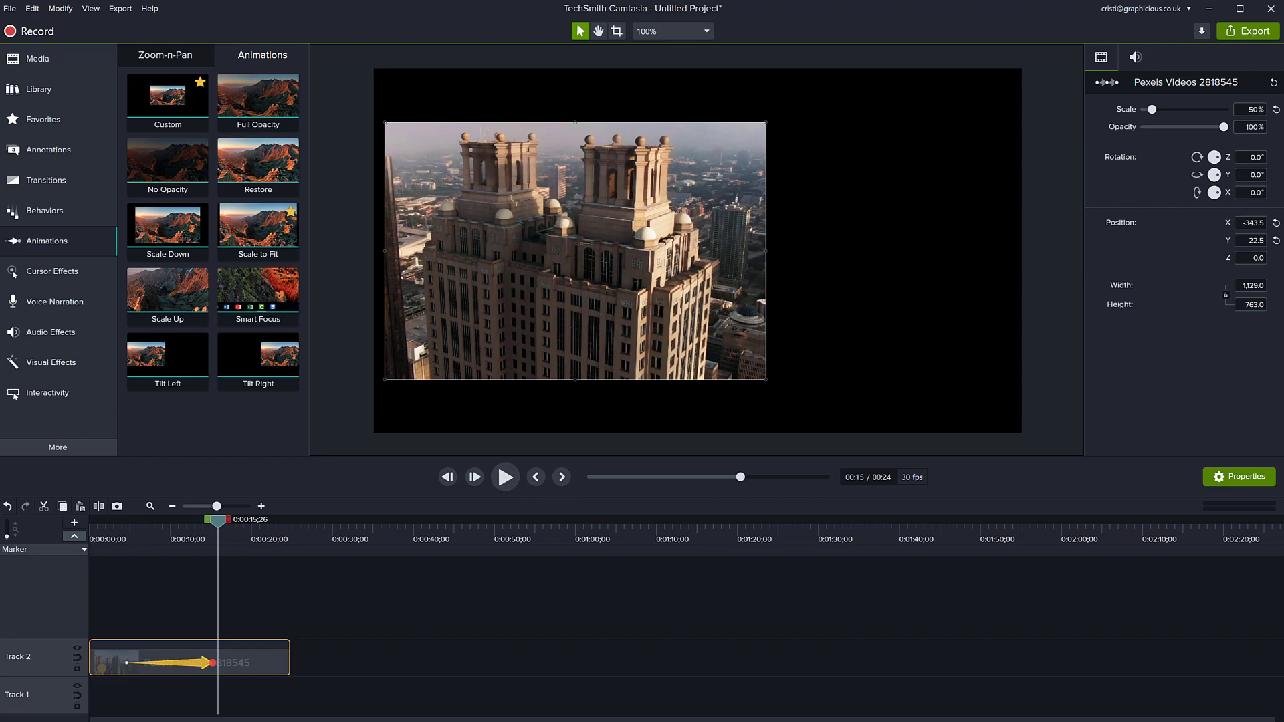
# Add production ID_3944852 to Track 1 at 30 FPS, move it earlier, and scrub the building clip to 8 seconds
pyautogui.moveTo(1193, 358); pyautogui.dragTo(288, 710)
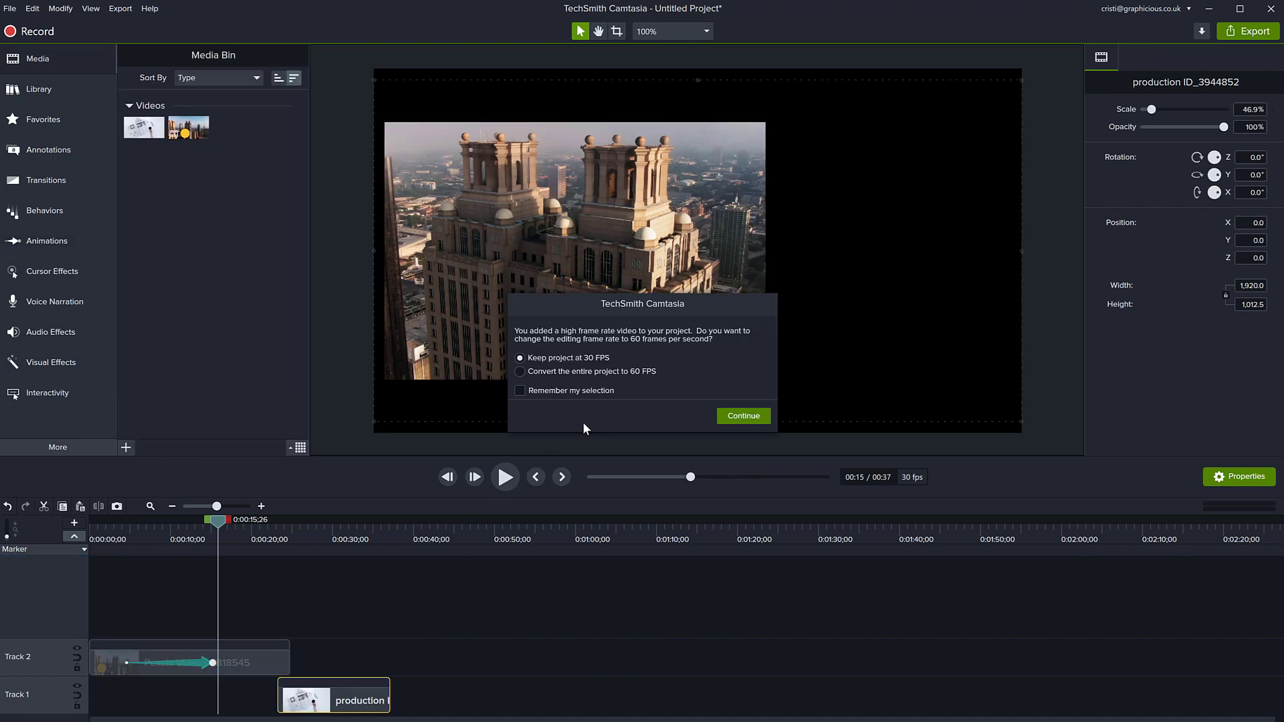
pyautogui.click(744, 415)
pyautogui.moveTo(338, 708); pyautogui.dragTo(172, 702)
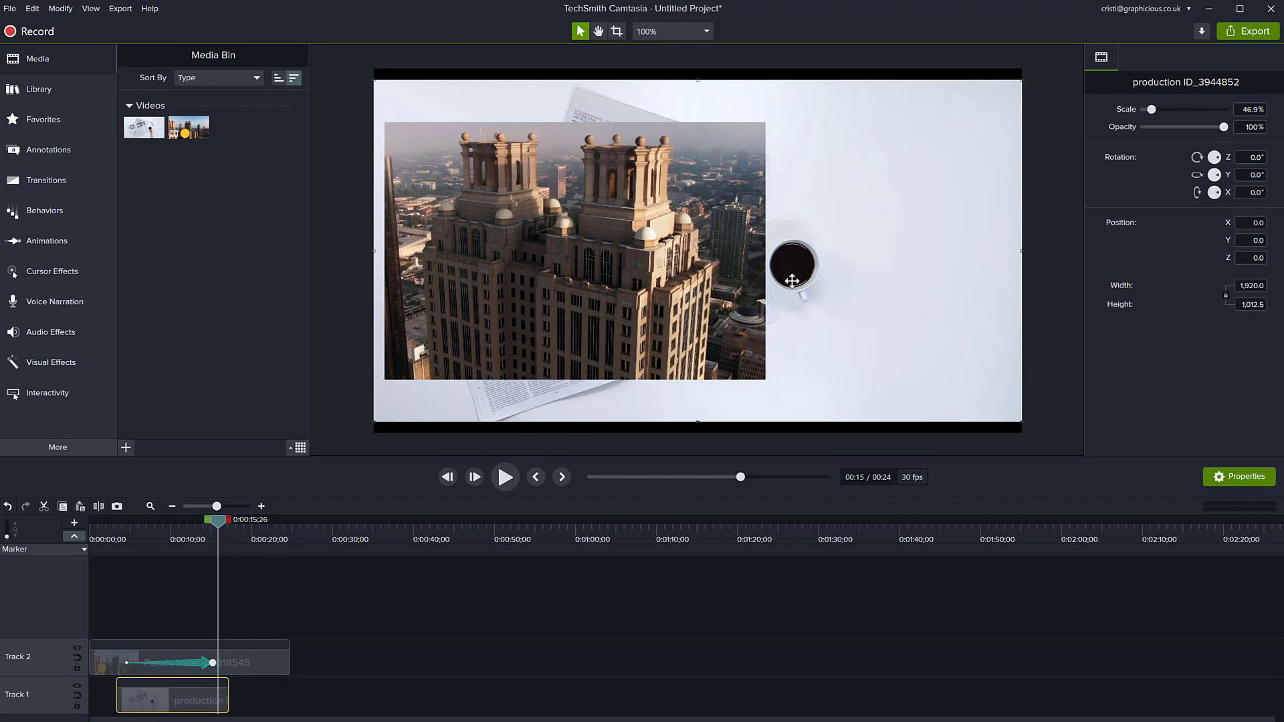
pyautogui.click(620, 277)
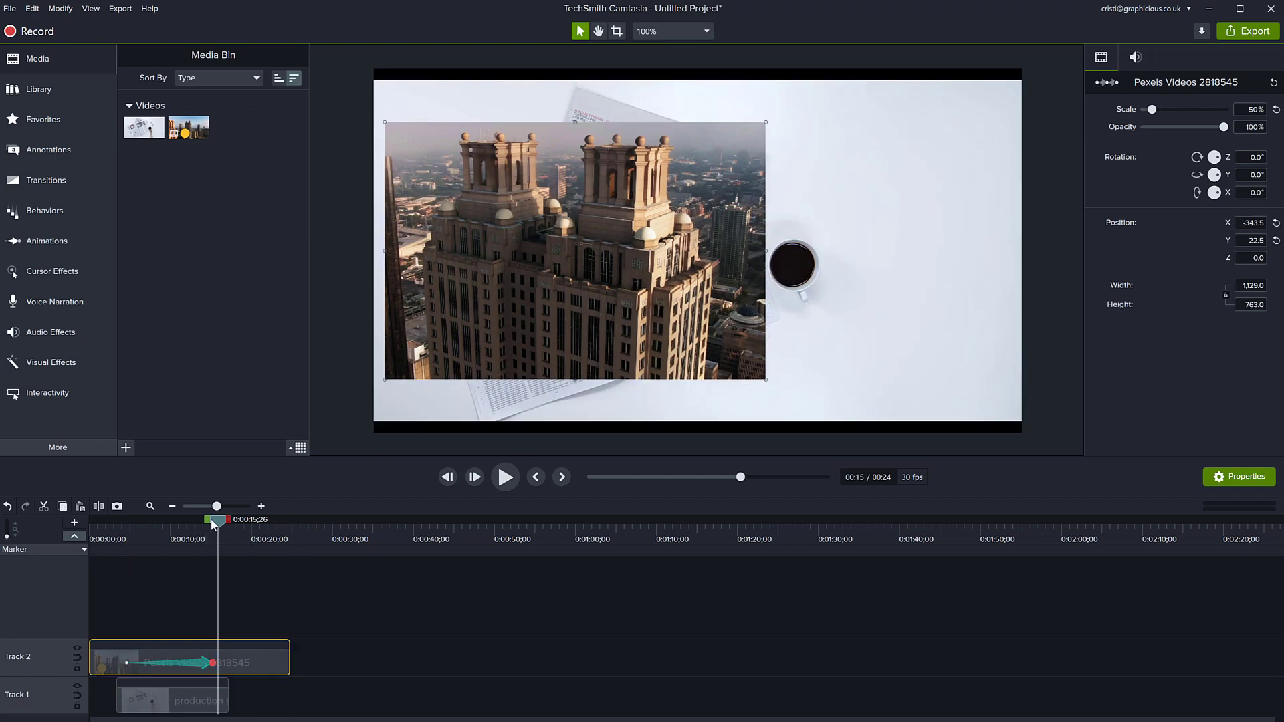
pyautogui.moveTo(212, 525); pyautogui.dragTo(149, 524)
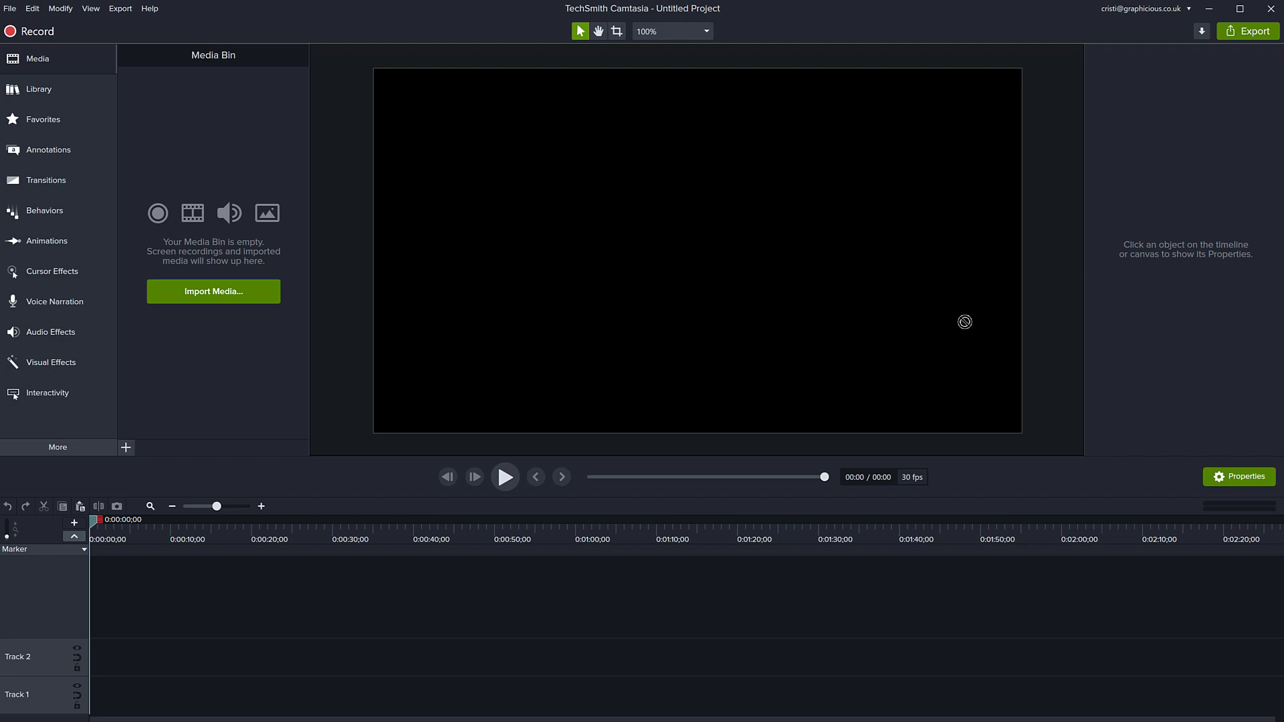
# Add Pexels Videos 2818545 to Track 1 and move the playhead to about 0:09
pyautogui.moveTo(964, 322); pyautogui.dragTo(101, 698)
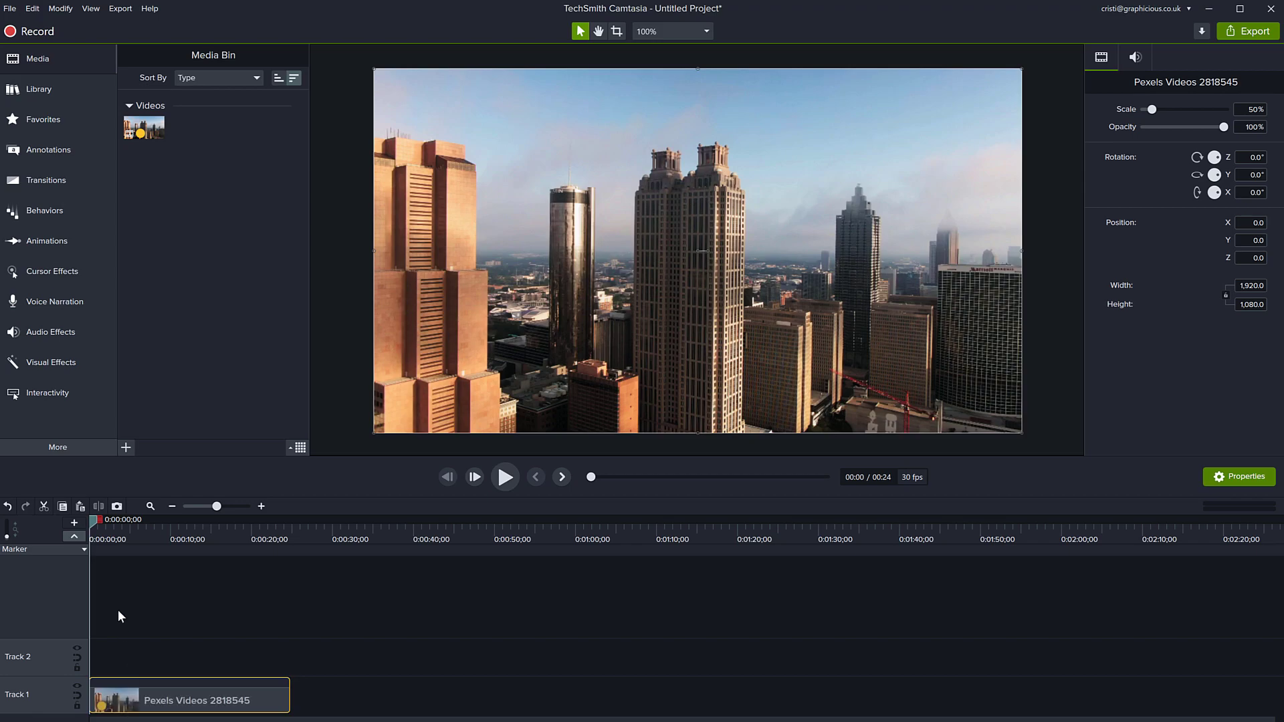
pyautogui.moveTo(94, 519); pyautogui.dragTo(166, 536)
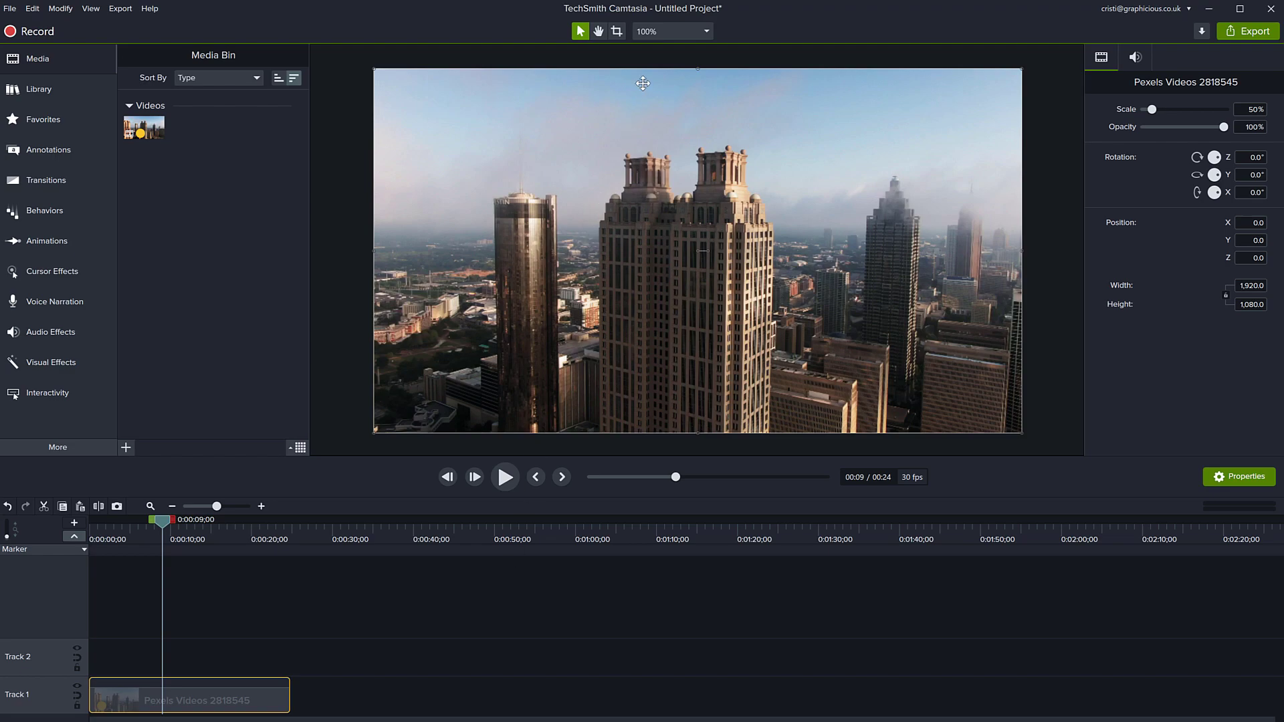
# Set the project canvas dimensions to the iPhone XS preset, 1125x2436 portrait
pyautogui.click(665, 34)
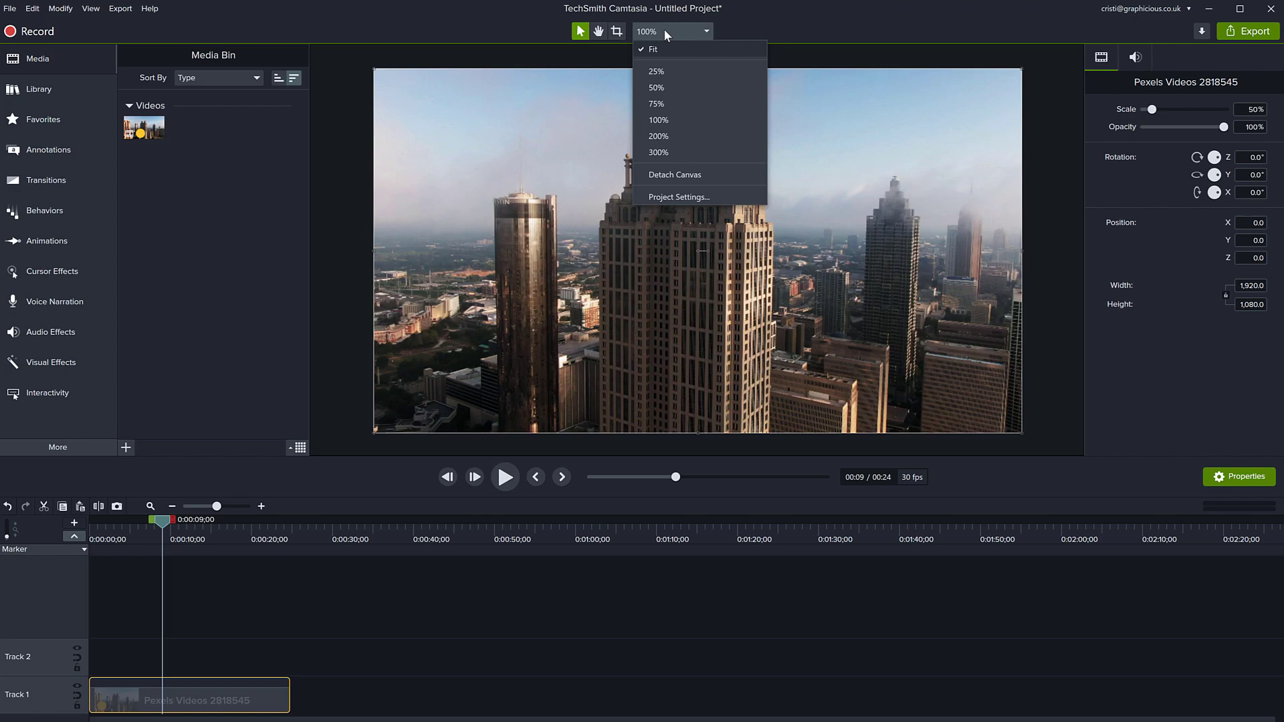
pyautogui.click(652, 197)
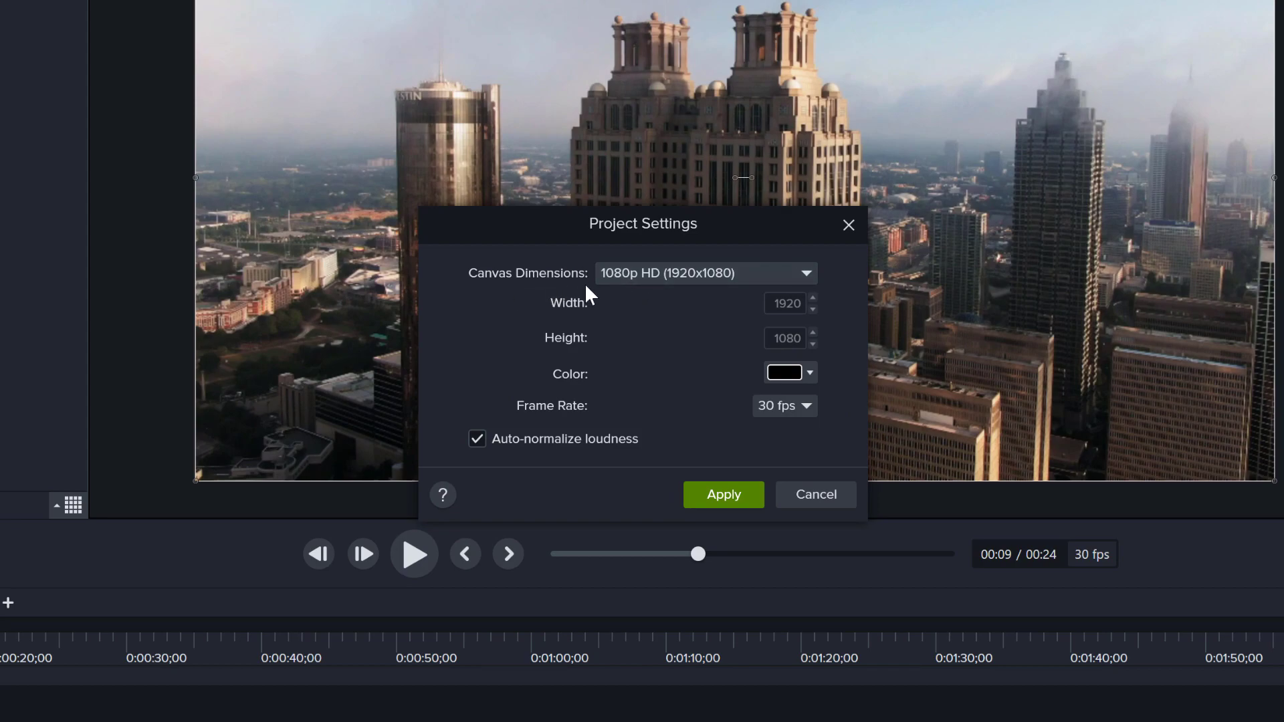
pyautogui.click(651, 275)
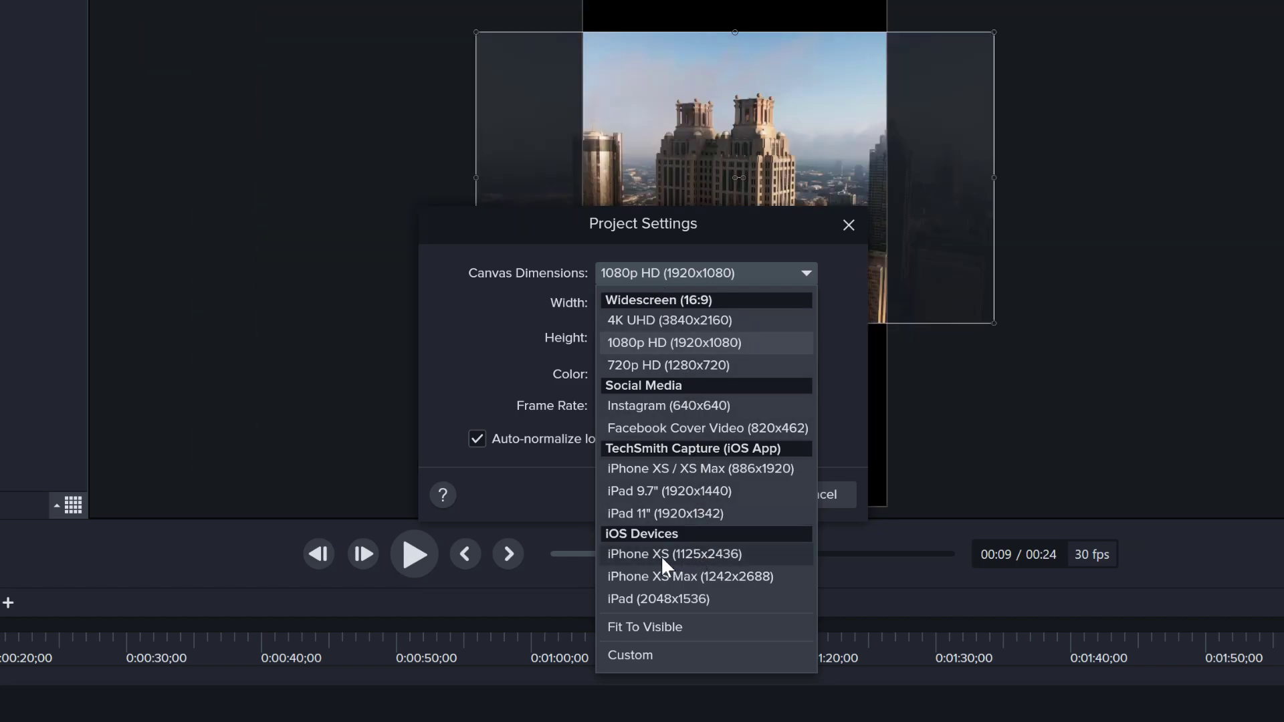
pyautogui.click(661, 555)
pyautogui.click(725, 486)
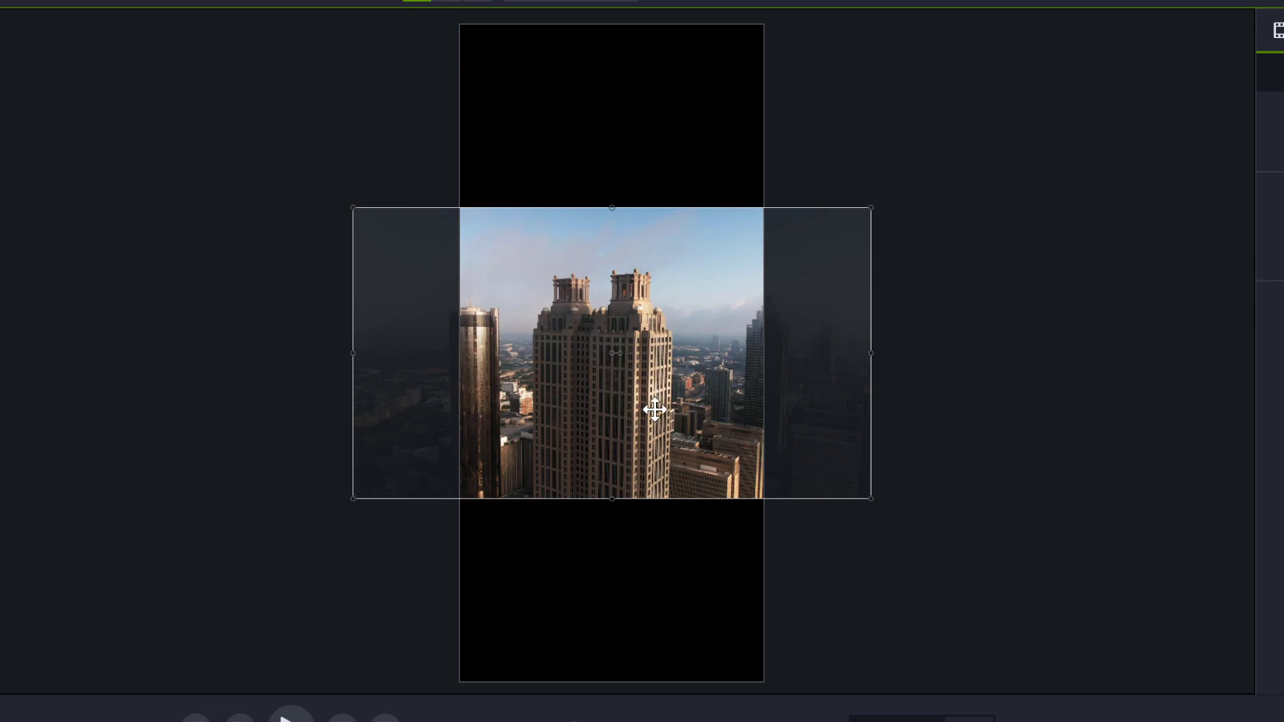
# Scale the skyline clip to 112.8% to fill the canvas height, shift it to X 1,031, and preview
pyautogui.moveTo(666, 373)
pyautogui.mouseDown()
pyautogui.moveTo(685, 337)
pyautogui.moveTo(674, 363)
pyautogui.mouseUp()
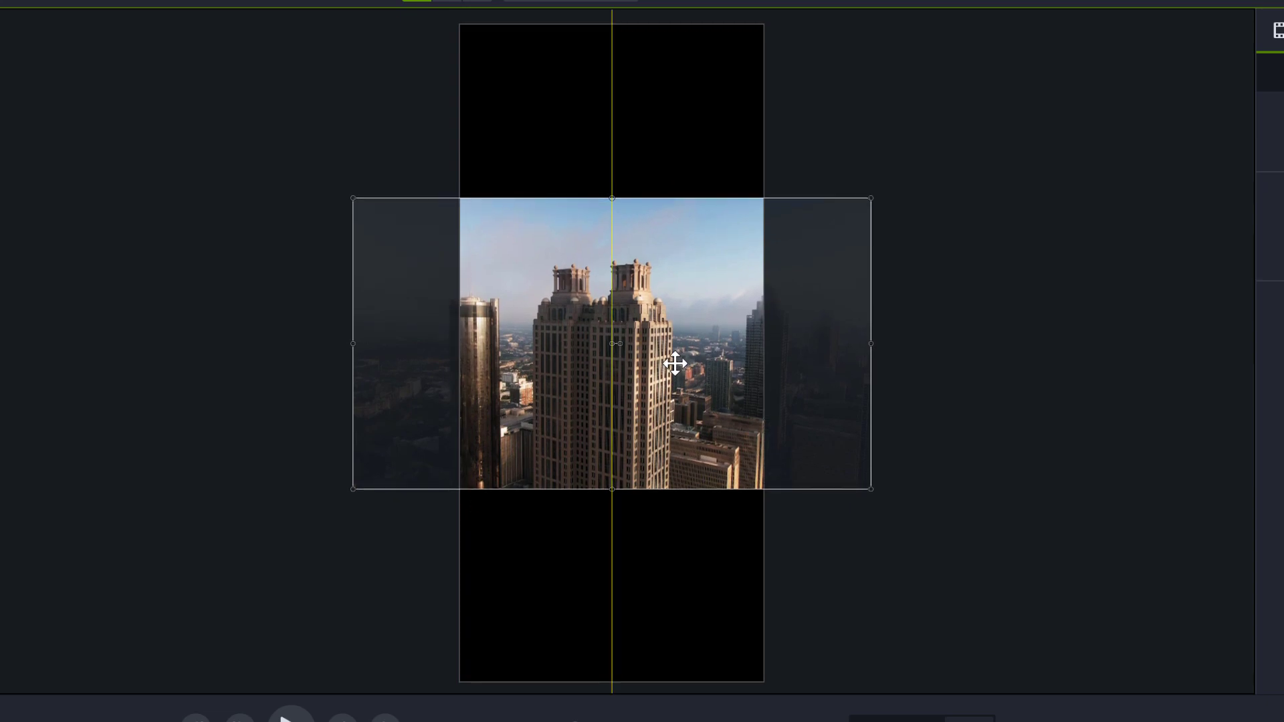
pyautogui.moveTo(868, 198); pyautogui.dragTo(1174, 51)
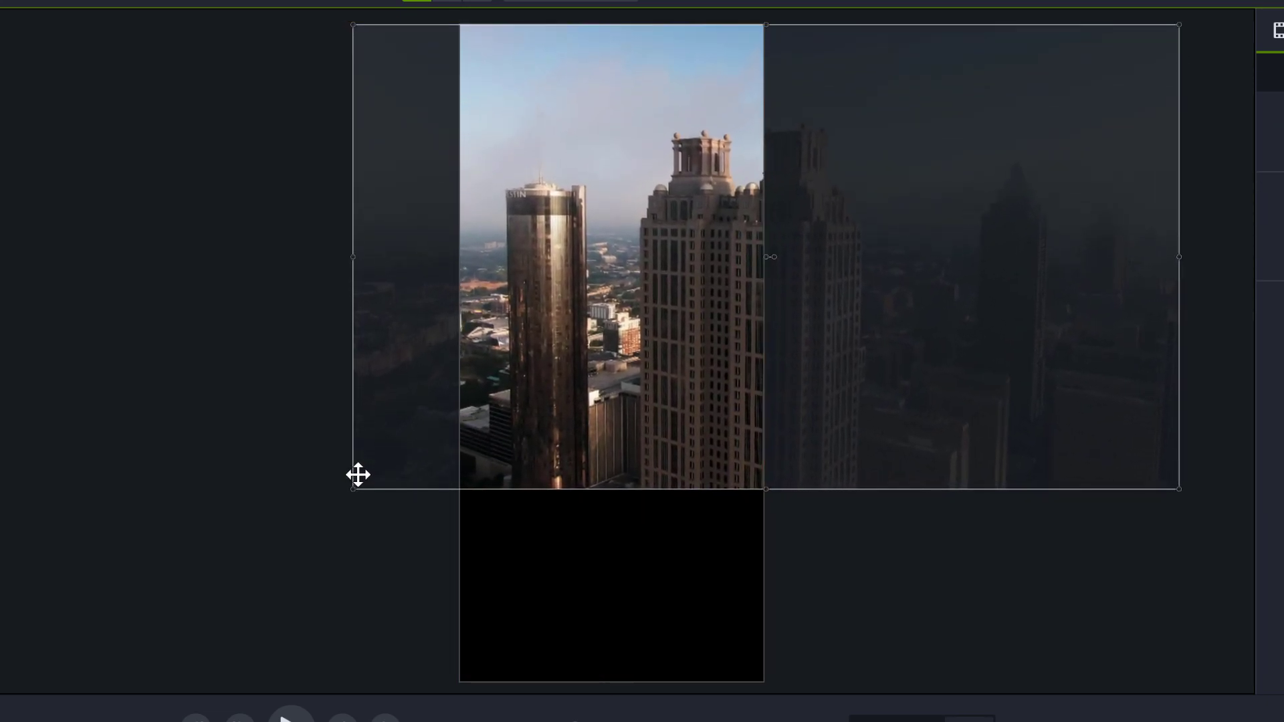
pyautogui.moveTo(352, 490); pyautogui.dragTo(109, 684)
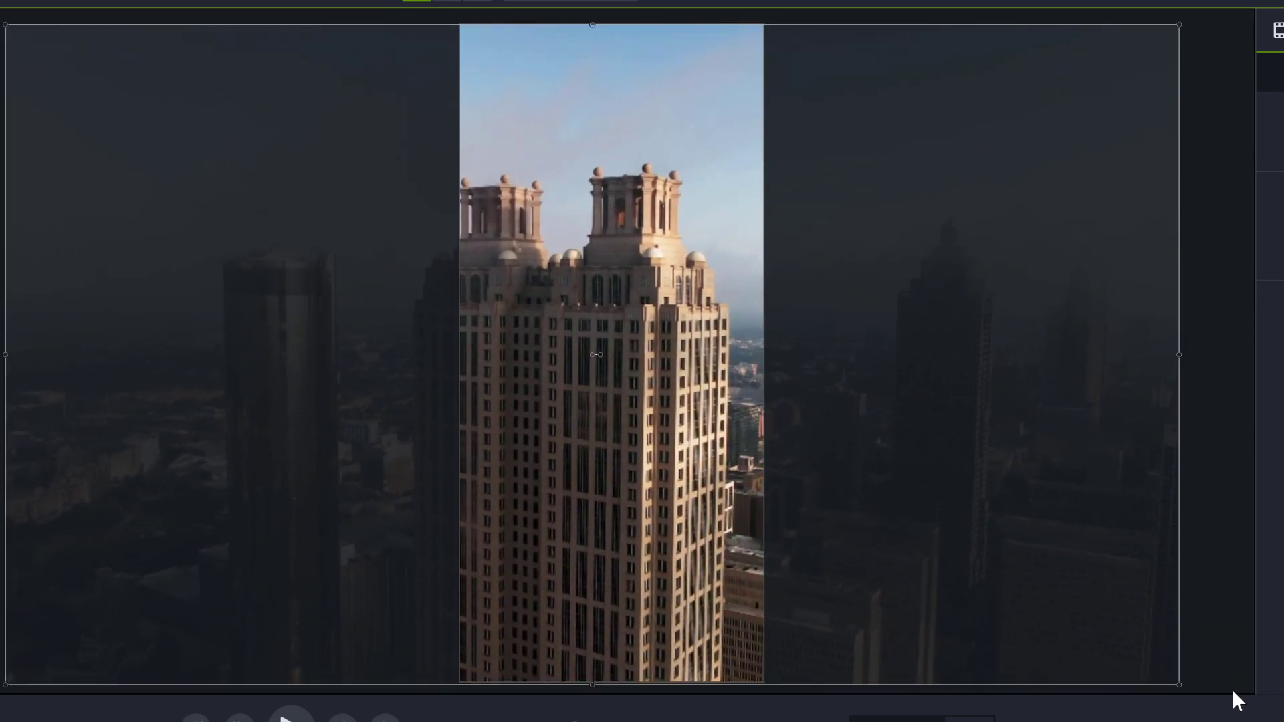
pyautogui.moveTo(648, 492); pyautogui.dragTo(909, 499)
pyautogui.press('space')
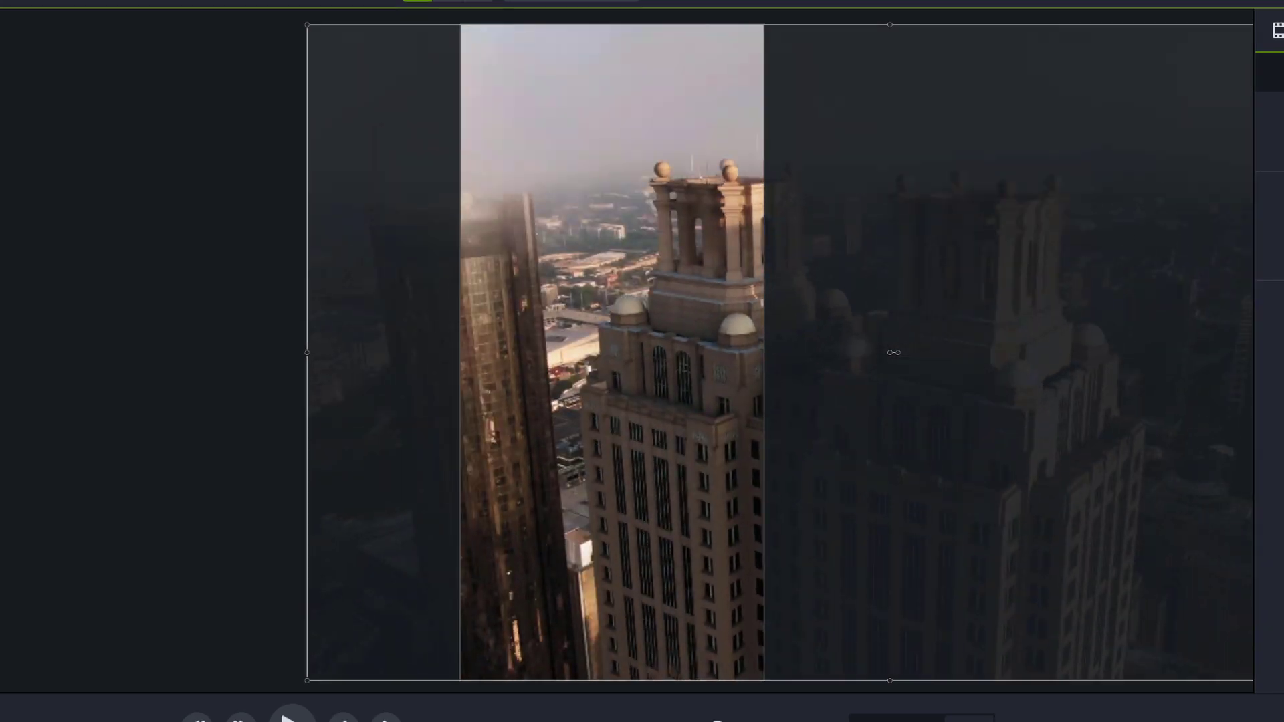
pyautogui.press('space')
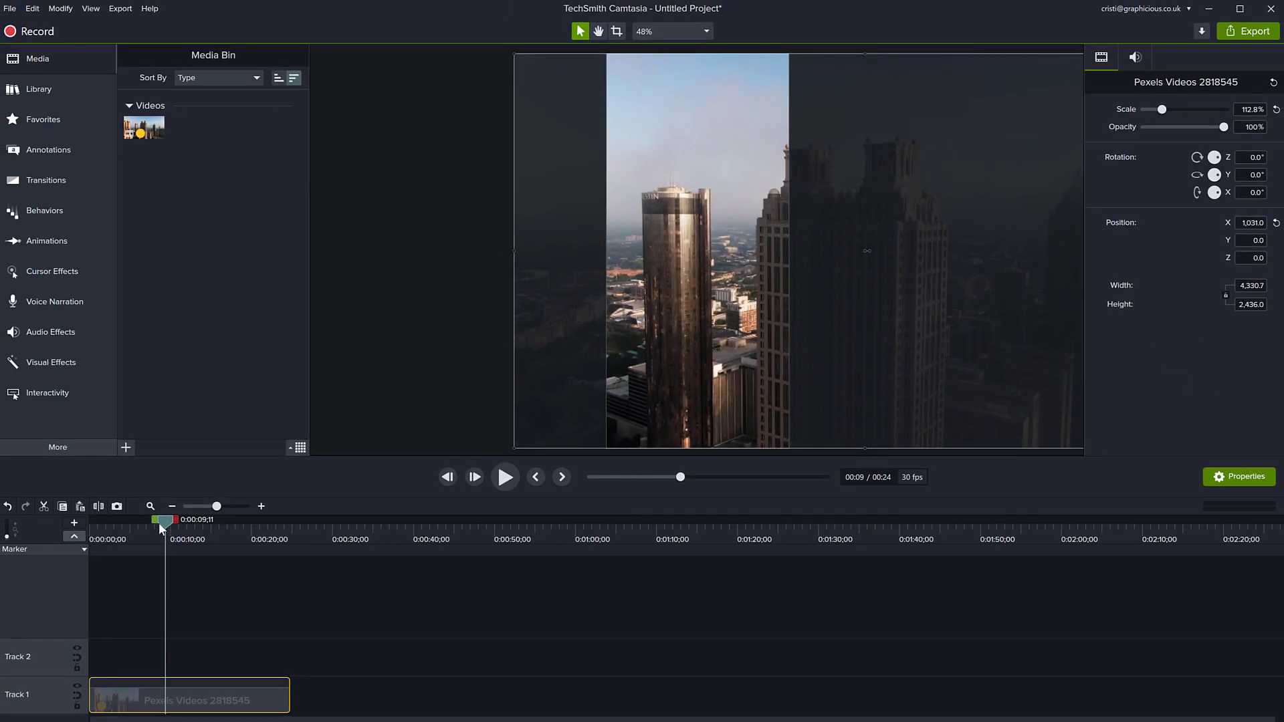
pyautogui.moveTo(159, 523); pyautogui.dragTo(187, 531)
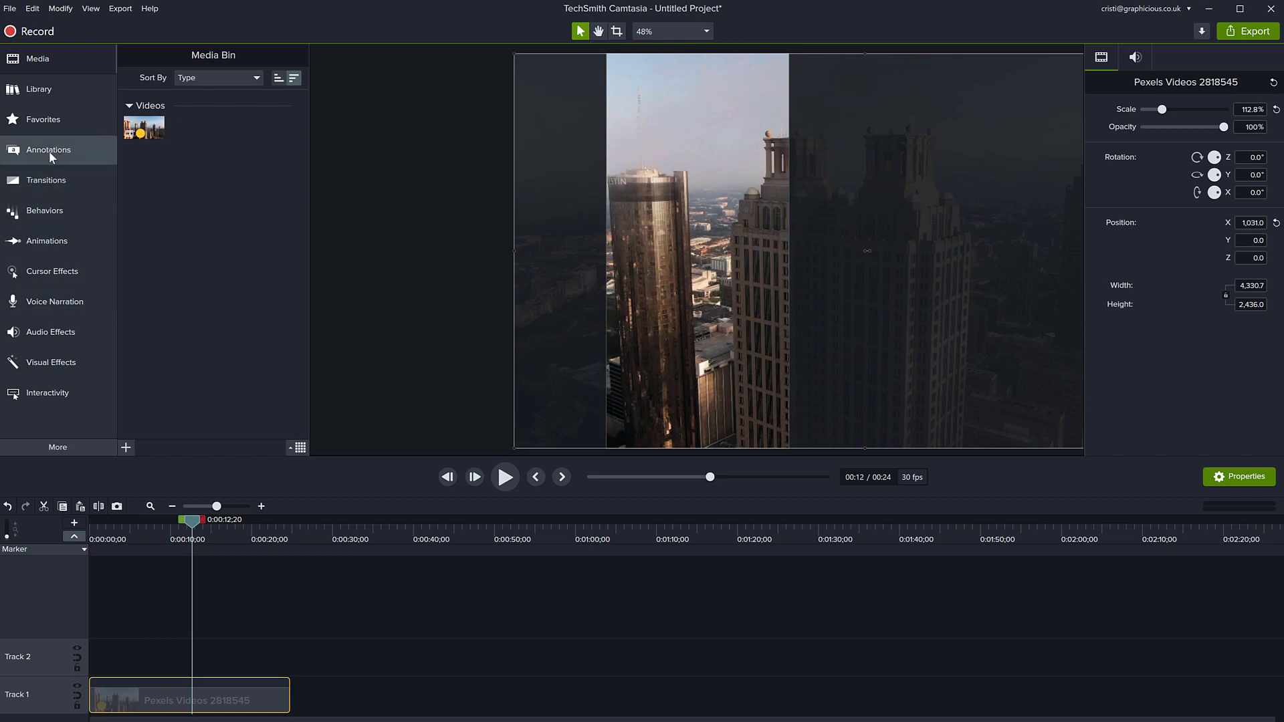
# Add a Custom animation from the clip start panning X from 1,031 to 1,602.8, then preview it
pyautogui.click(45, 240)
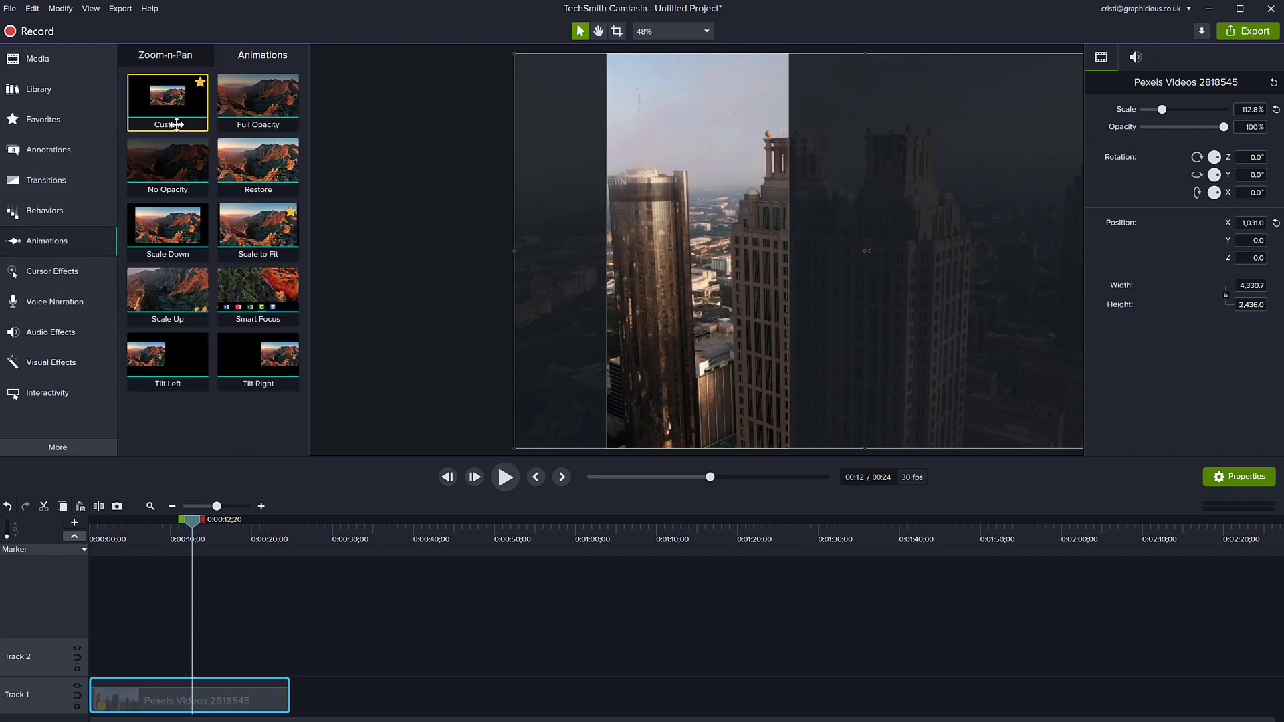
pyautogui.moveTo(176, 124); pyautogui.dragTo(267, 700)
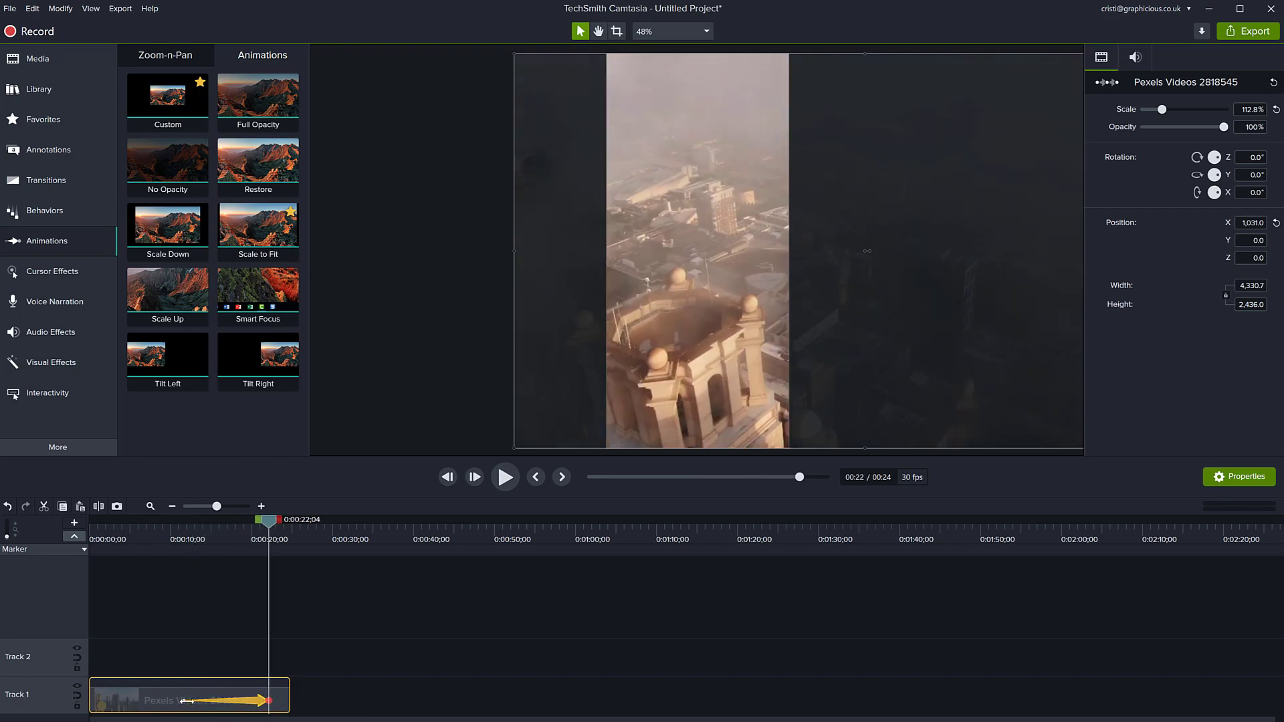
pyautogui.moveTo(186, 699); pyautogui.dragTo(102, 700)
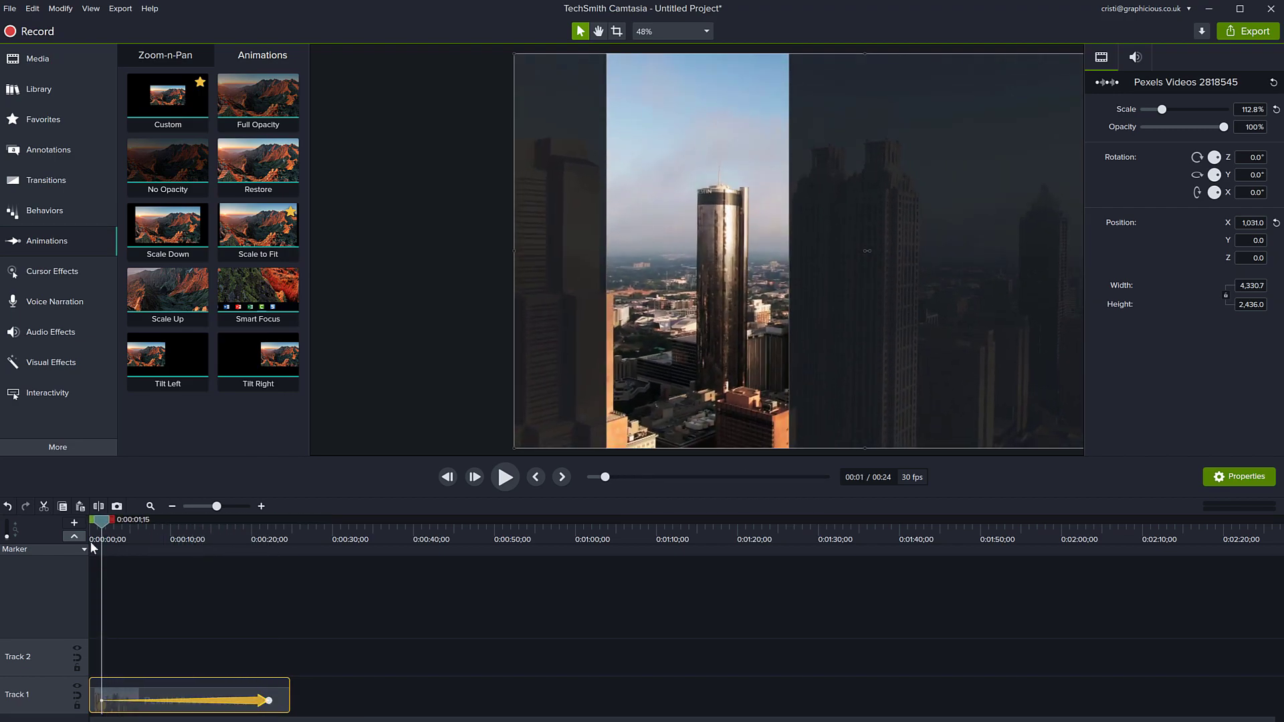
pyautogui.moveTo(103, 524); pyautogui.dragTo(268, 542)
pyautogui.moveTo(695, 302); pyautogui.dragTo(788, 304)
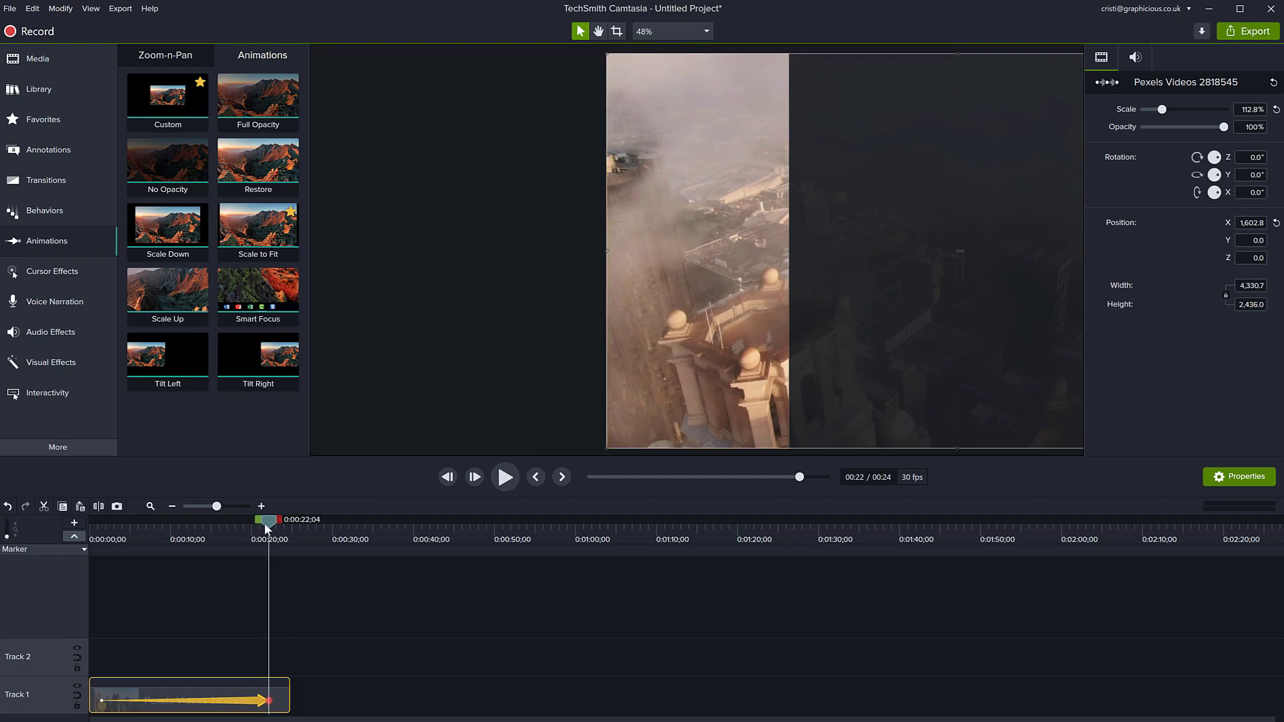
pyautogui.moveTo(267, 525); pyautogui.dragTo(132, 525)
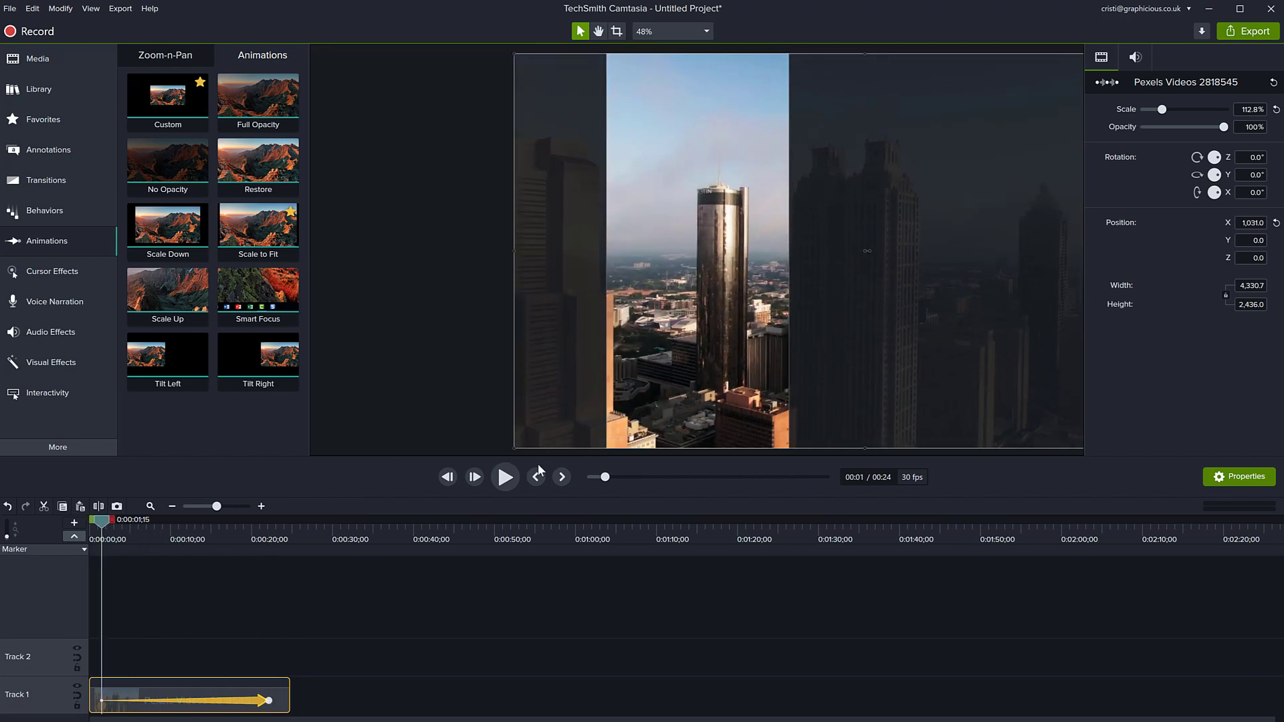
pyautogui.click(505, 477)
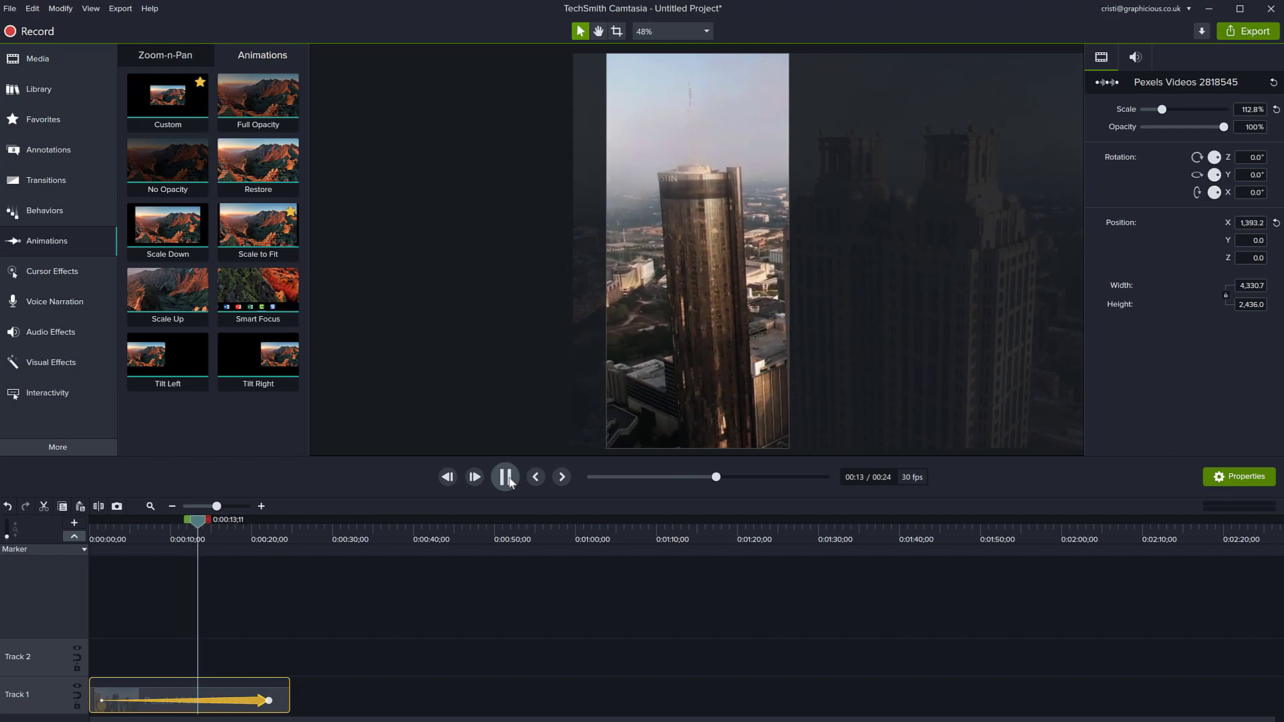
pyautogui.click(610, 348)
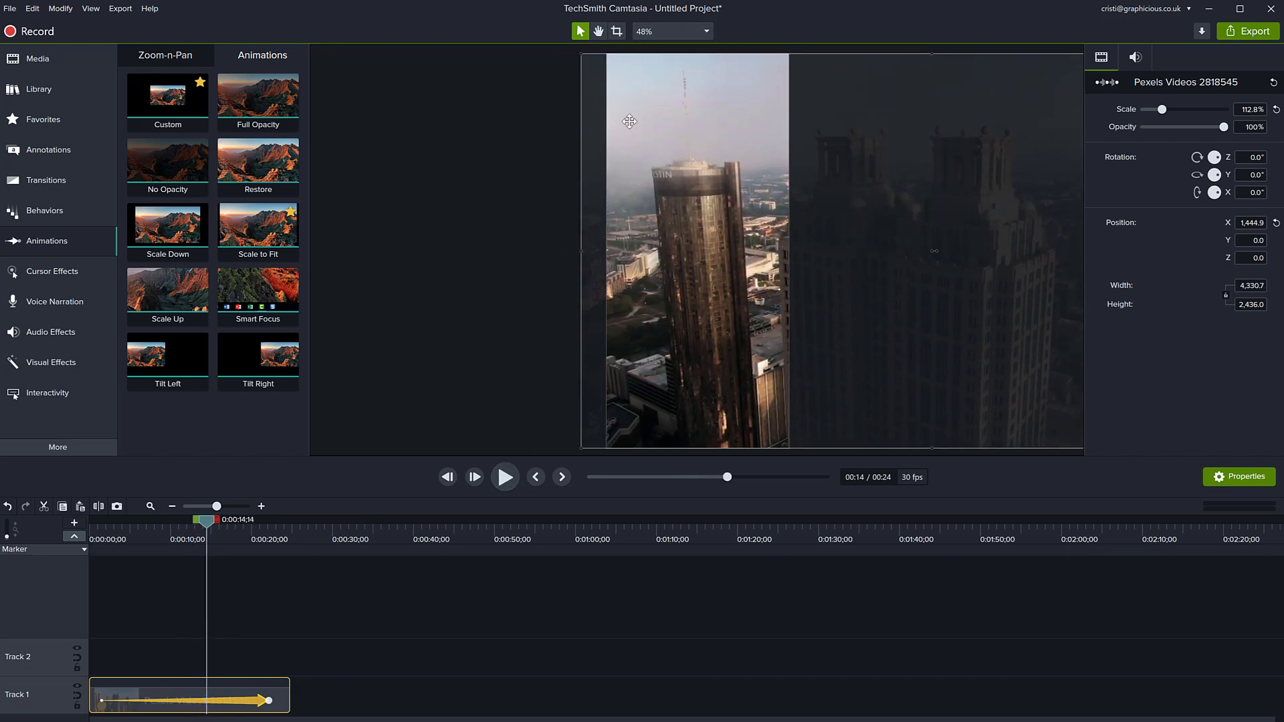